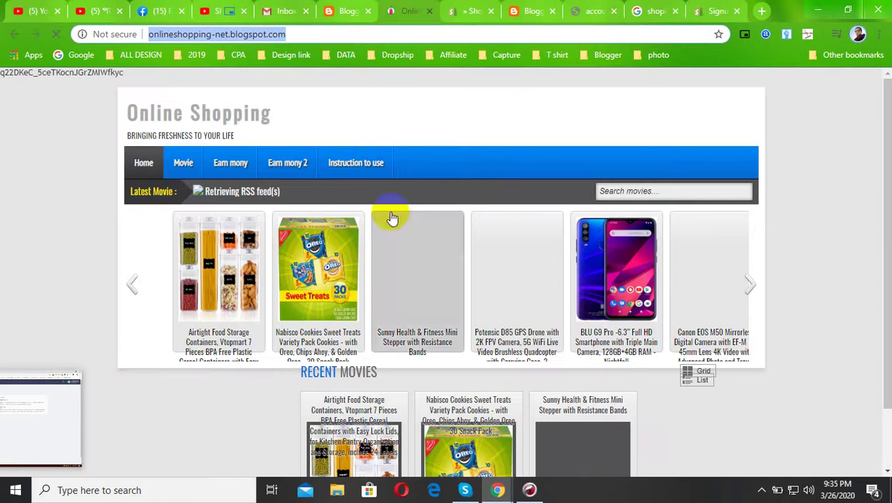
Step: Switch to the Shopify Partners sign-up form and review its contact details and business goals sections
{"action": "left_click", "coordinate": [464, 11]}
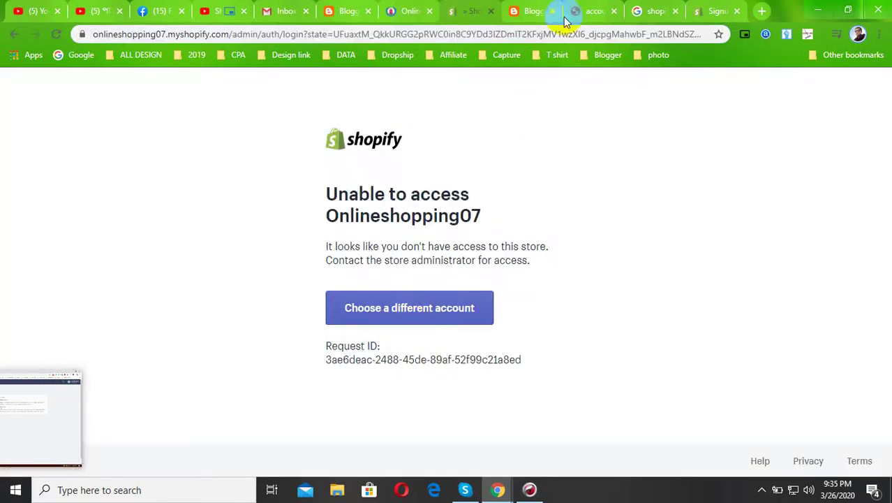
{"action": "left_click", "coordinate": [716, 11]}
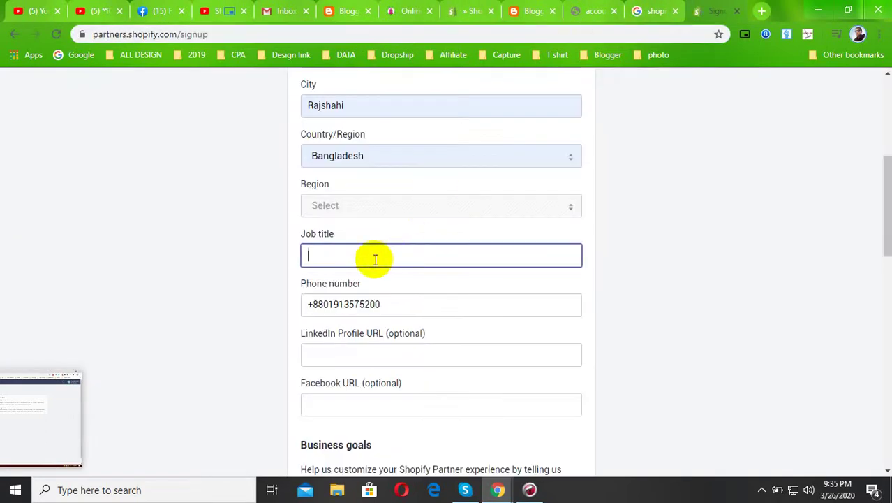
{"action": "left_click", "coordinate": [363, 355]}
{"action": "scroll", "coordinate": [377, 388], "scroll_direction": "down", "scroll_amount": 2}
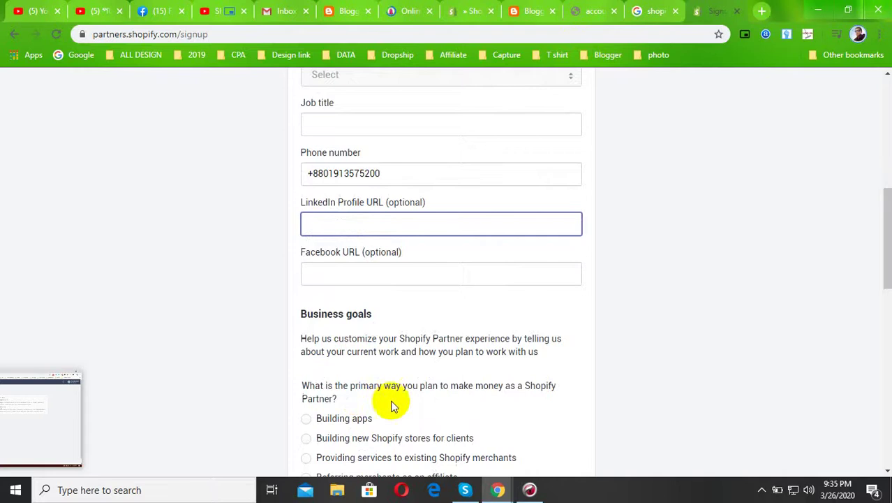
{"action": "scroll", "coordinate": [393, 405], "scroll_direction": "down", "scroll_amount": 4}
{"action": "scroll", "coordinate": [392, 404], "scroll_direction": "up", "scroll_amount": 8}
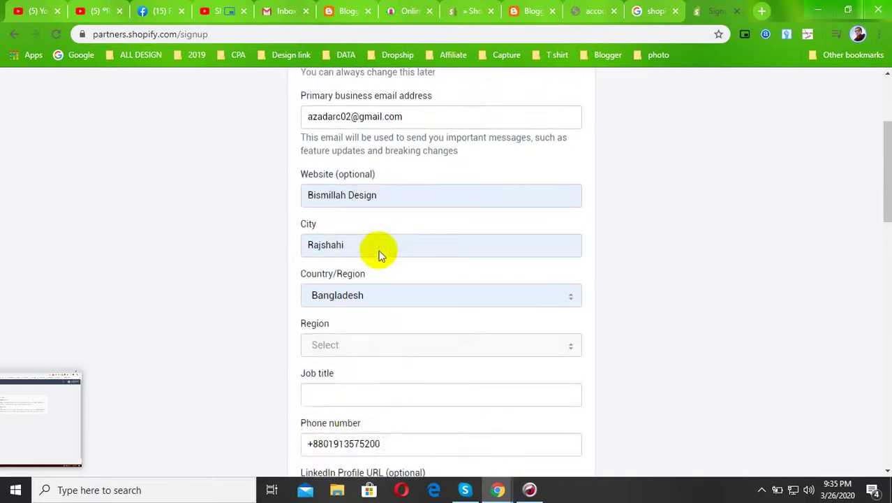
{"action": "scroll", "coordinate": [379, 251], "scroll_direction": "up", "scroll_amount": 2}
{"action": "scroll", "coordinate": [388, 262], "scroll_direction": "down", "scroll_amount": 3}
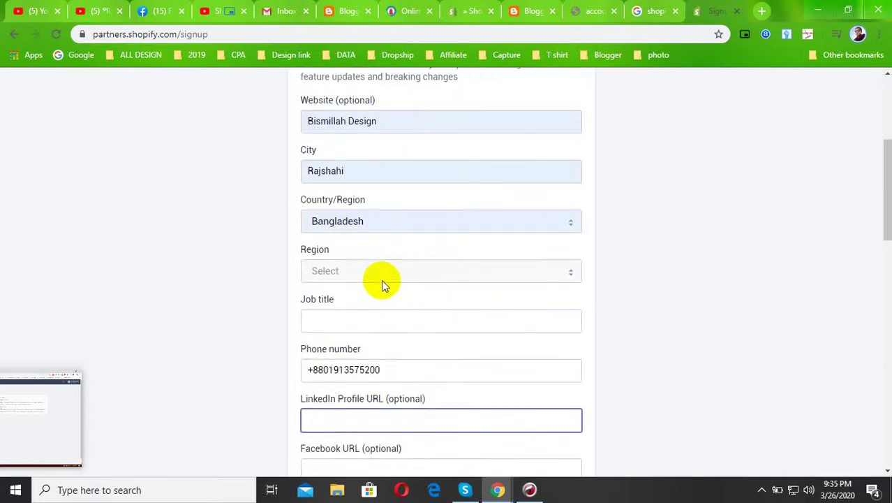
{"action": "scroll", "coordinate": [330, 334], "scroll_direction": "down", "scroll_amount": 3}
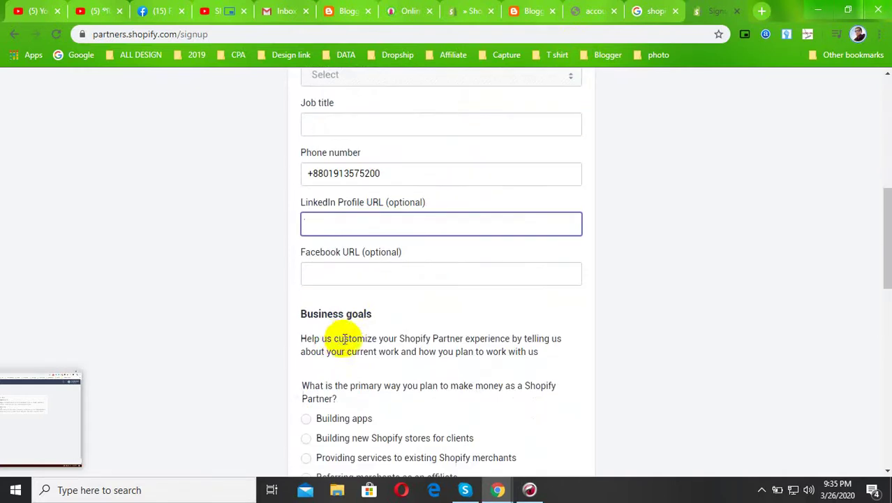
Step: Open the account owner's Facebook profile page and copy its web address
{"action": "left_click", "coordinate": [346, 276]}
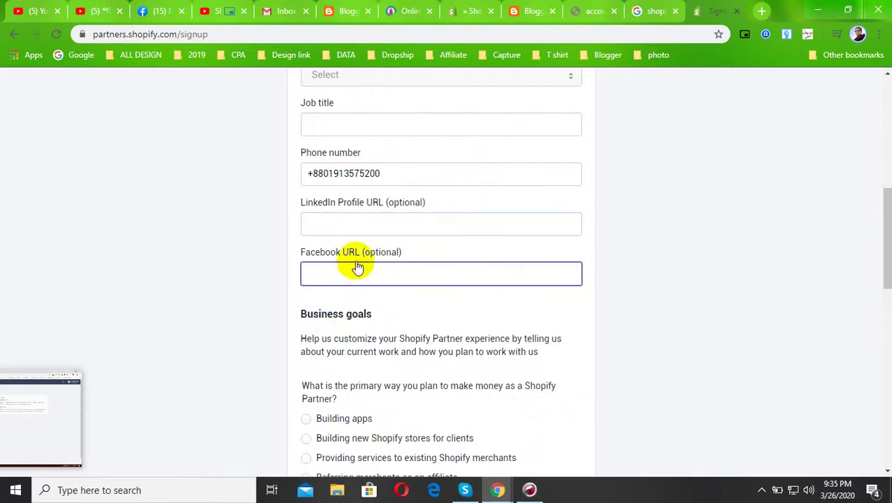
{"action": "left_click", "coordinate": [355, 224]}
{"action": "left_click", "coordinate": [159, 10]}
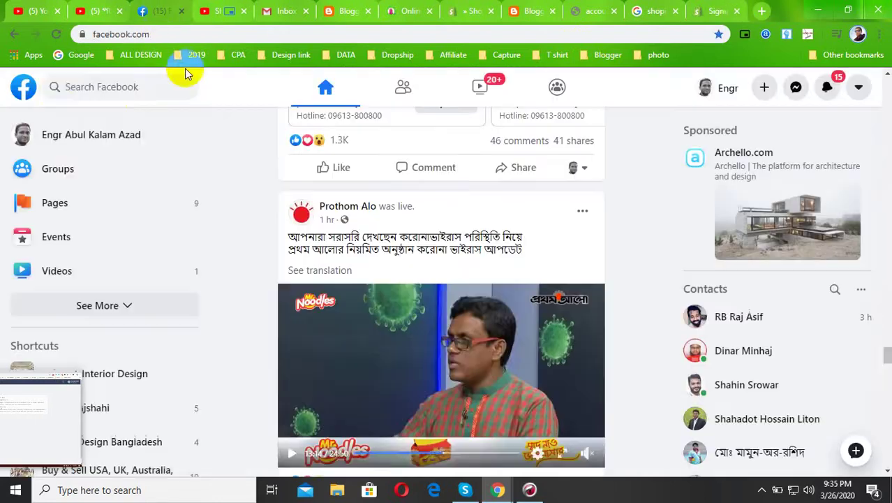
{"action": "left_click", "coordinate": [75, 136]}
{"action": "left_click", "coordinate": [273, 33]}
{"action": "key", "text": "ctrl+c"}
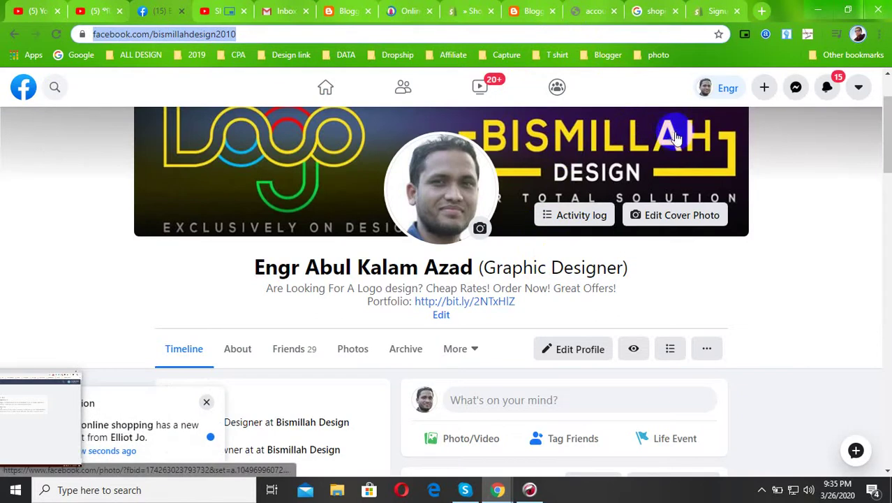
Step: Paste the copied Facebook profile address into the sign-up form's LinkedIn Profile URL and Facebook URL fields
{"action": "left_click", "coordinate": [713, 10]}
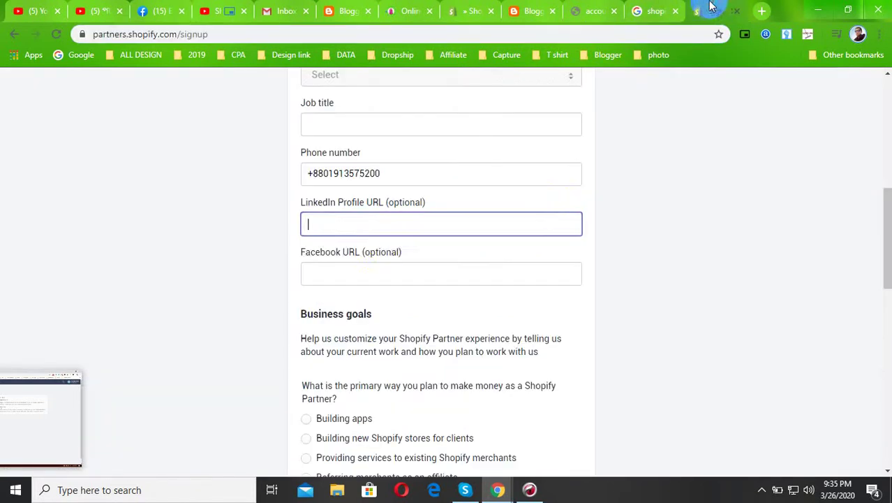
{"action": "key", "text": "ctrl+v"}
{"action": "left_click", "coordinate": [361, 274]}
{"action": "key", "text": "ctrl+v"}
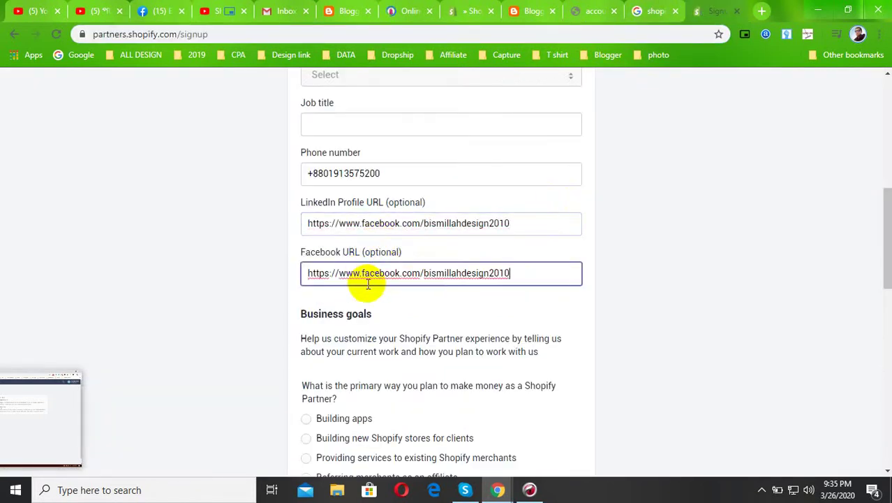
Step: Select the Facebook address in the LinkedIn Profile URL field for replacement and open linkedin.com in another browser tab
{"action": "left_click_drag", "start_coordinate": [539, 217], "coordinate": [241, 218]}
{"action": "left_click", "coordinate": [98, 10]}
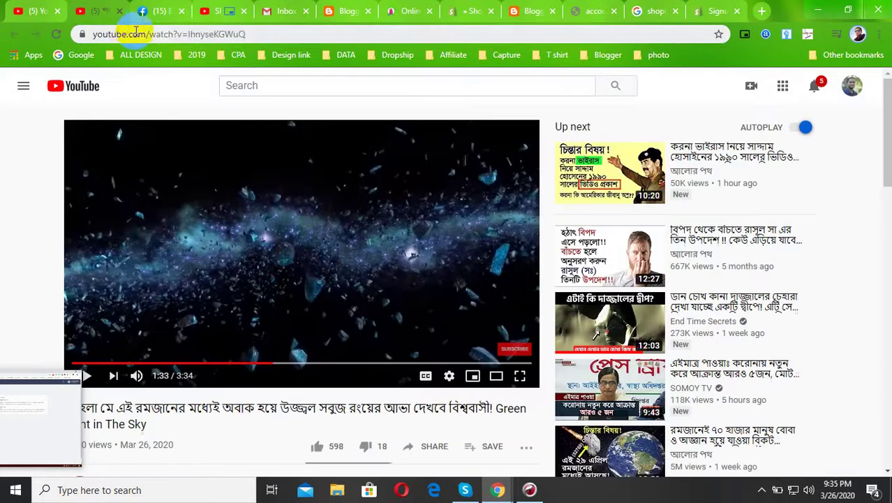
{"action": "left_click", "coordinate": [164, 35]}
{"action": "type", "text": "l8"}
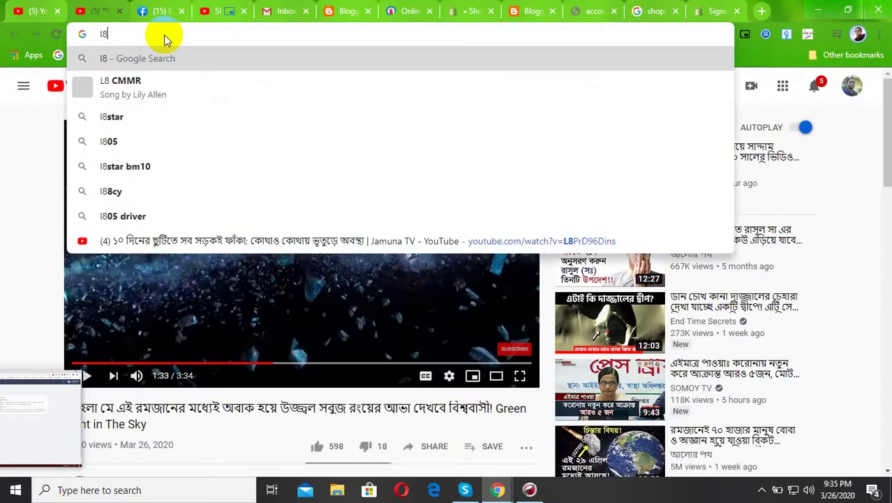
{"action": "key", "text": "BackSpace"}
{"action": "key", "text": "BackSpace"}
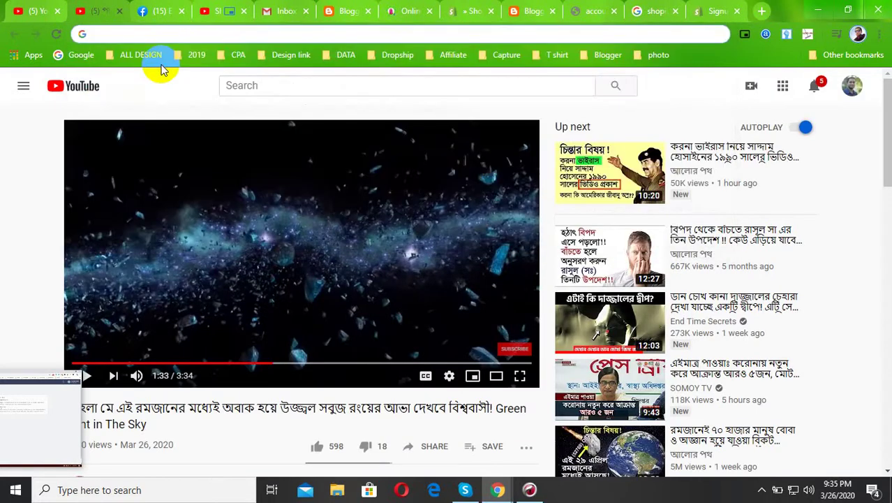
{"action": "type", "text": "li"}
{"action": "left_click", "coordinate": [161, 68]}
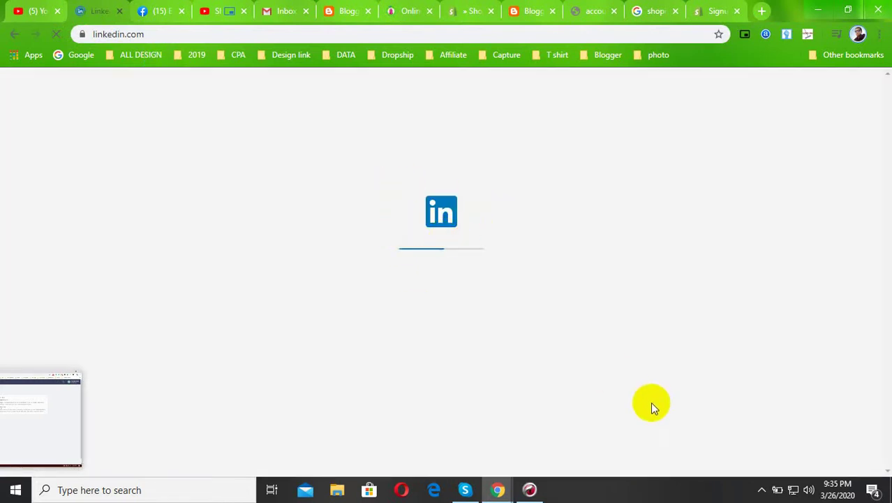
{"action": "left_click", "coordinate": [760, 489]}
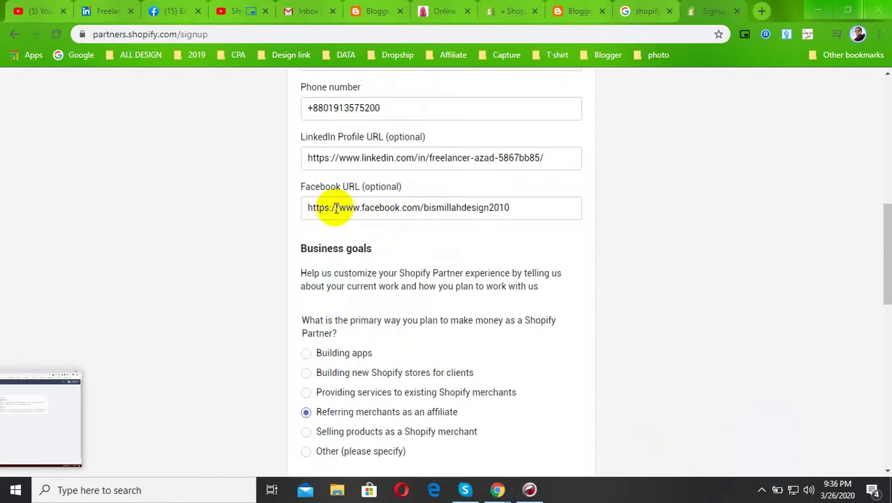
Step: Set the job title in the sign-up form to OnlineShopping
{"action": "scroll", "coordinate": [342, 223], "scroll_direction": "up", "scroll_amount": 2}
{"action": "left_click", "coordinate": [335, 196]}
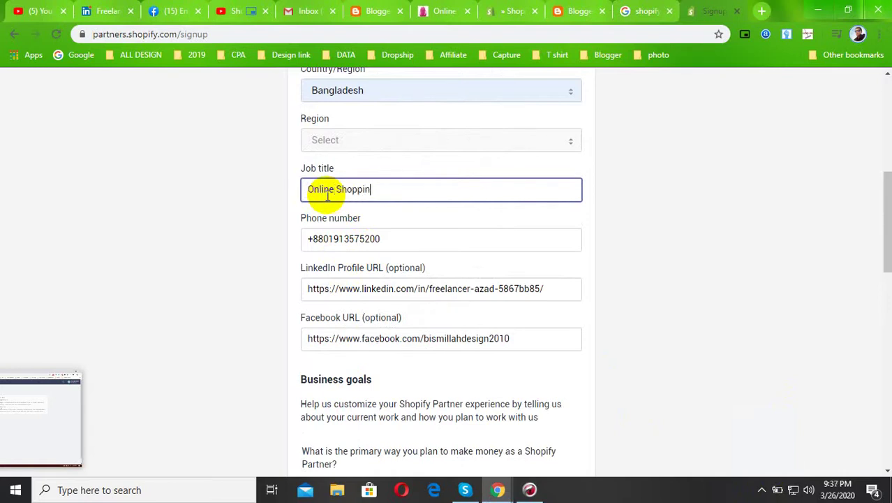
{"action": "scroll", "coordinate": [419, 282], "scroll_direction": "down", "scroll_amount": 3}
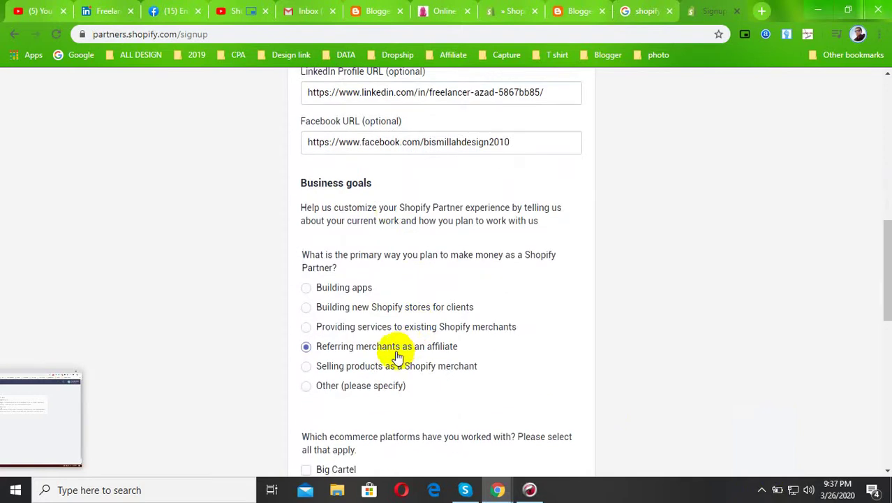
{"action": "scroll", "coordinate": [387, 314], "scroll_direction": "up", "scroll_amount": 3}
{"action": "left_click", "coordinate": [339, 186]}
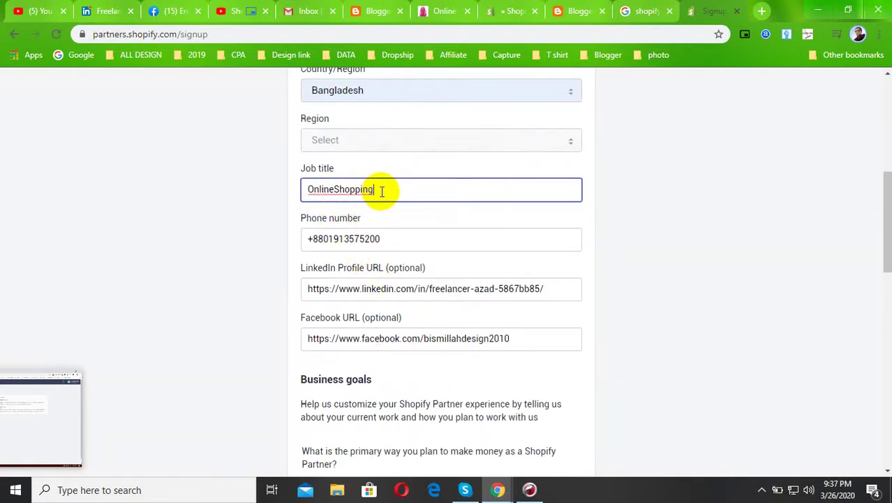
{"action": "left_click", "coordinate": [669, 223]}
Step: Select Wix in the question about which ecommerce platforms have been worked with
{"action": "scroll", "coordinate": [669, 224], "scroll_direction": "down", "scroll_amount": 3}
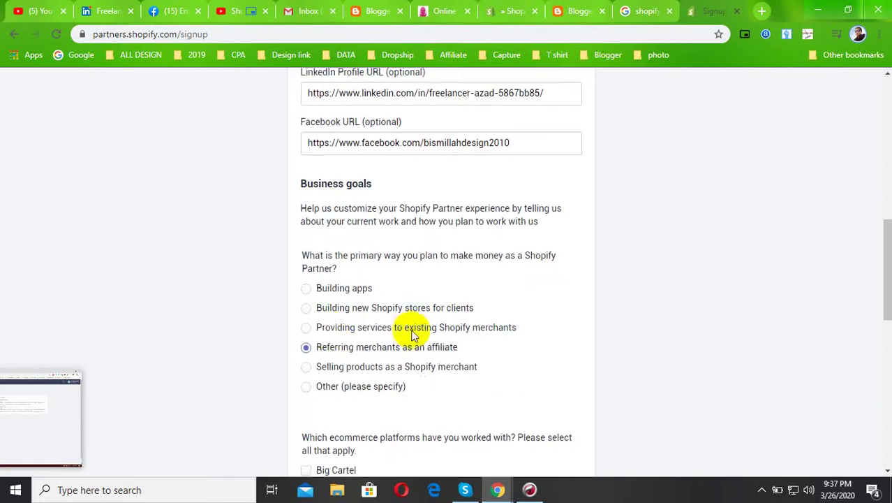
{"action": "scroll", "coordinate": [324, 340], "scroll_direction": "down", "scroll_amount": 2}
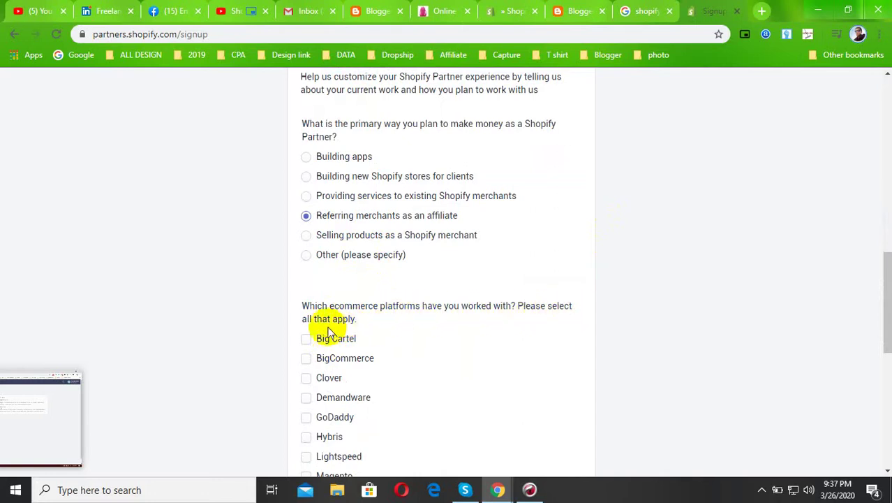
{"action": "scroll", "coordinate": [375, 338], "scroll_direction": "down", "scroll_amount": 1}
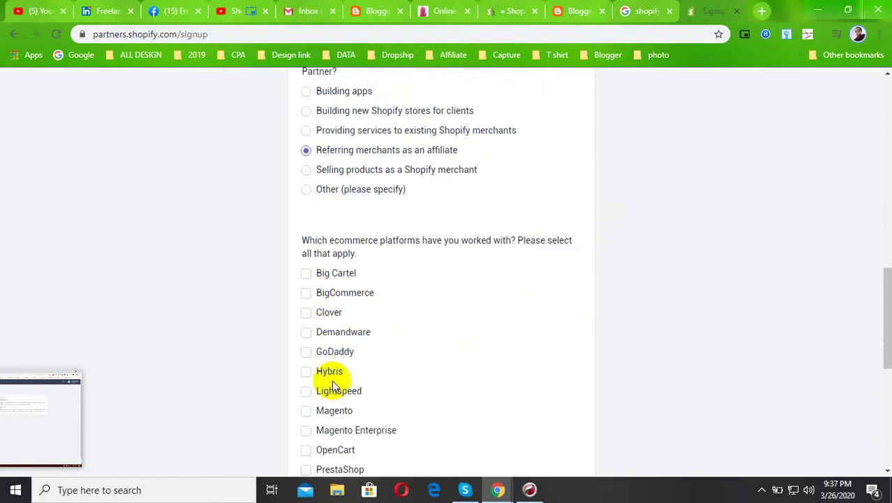
{"action": "scroll", "coordinate": [376, 399], "scroll_direction": "down", "scroll_amount": 4}
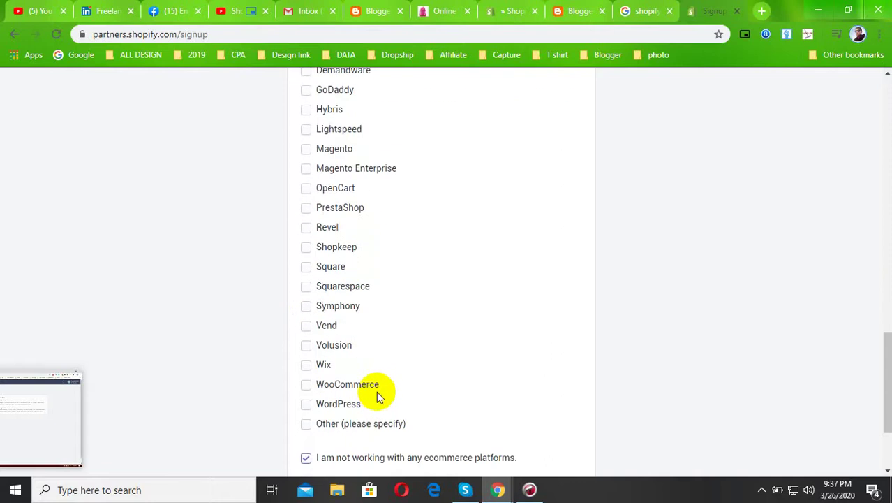
{"action": "scroll", "coordinate": [377, 396], "scroll_direction": "down", "scroll_amount": 1}
{"action": "left_click", "coordinate": [306, 299]}
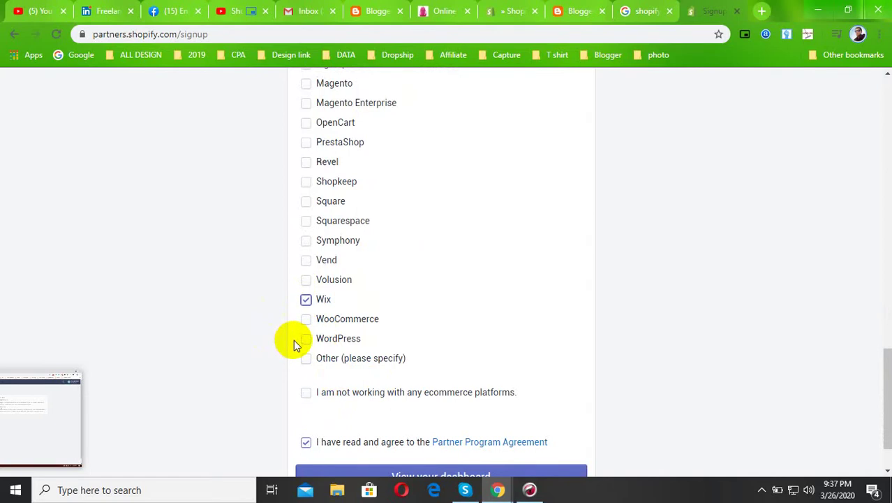
{"action": "scroll", "coordinate": [317, 343], "scroll_direction": "up", "scroll_amount": 3}
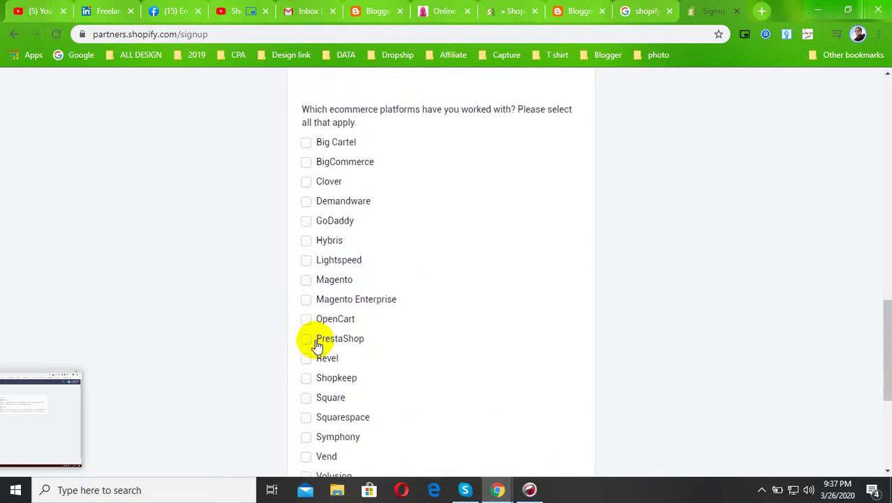
{"action": "scroll", "coordinate": [355, 382], "scroll_direction": "down", "scroll_amount": 2}
{"action": "left_click", "coordinate": [353, 378]}
{"action": "scroll", "coordinate": [353, 378], "scroll_direction": "down", "scroll_amount": 2}
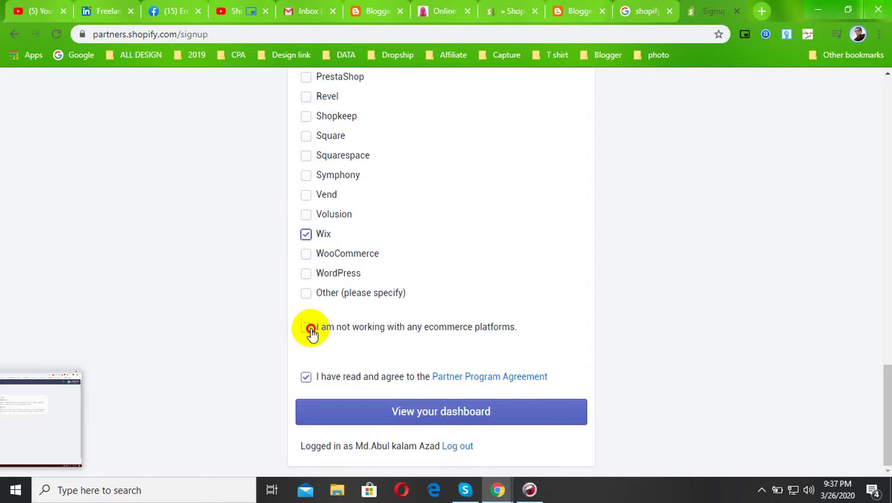
Step: Try the option for not working with any ecommerce platforms, then restore Wix and submit the form to view the dashboard
{"action": "left_click", "coordinate": [310, 328]}
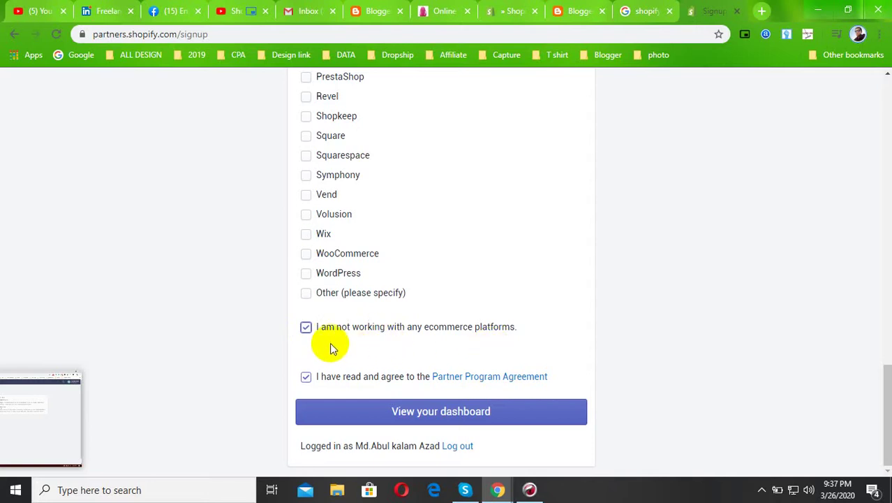
{"action": "left_click", "coordinate": [305, 236]}
{"action": "scroll", "coordinate": [296, 328], "scroll_direction": "up", "scroll_amount": 3}
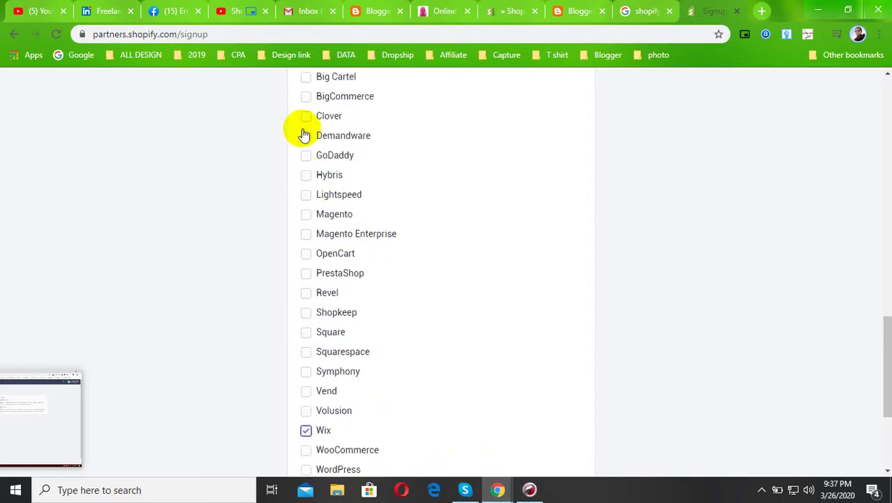
{"action": "scroll", "coordinate": [351, 314], "scroll_direction": "down", "scroll_amount": 3}
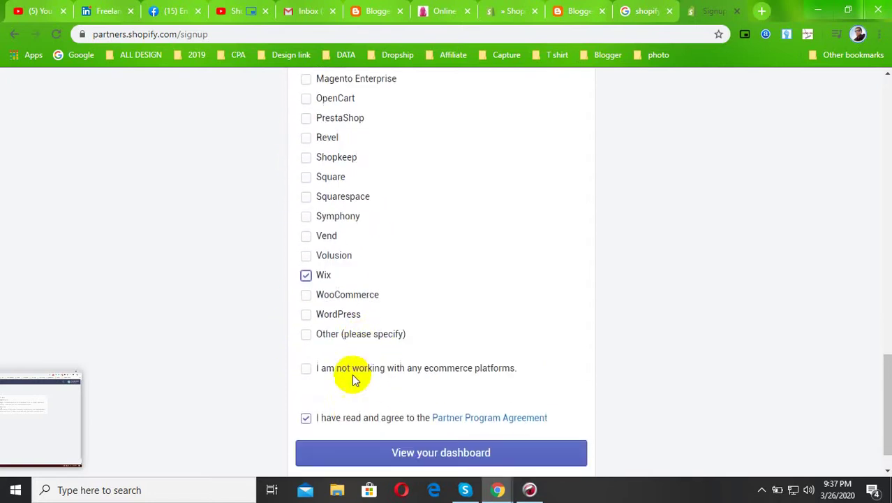
{"action": "left_click", "coordinate": [428, 413]}
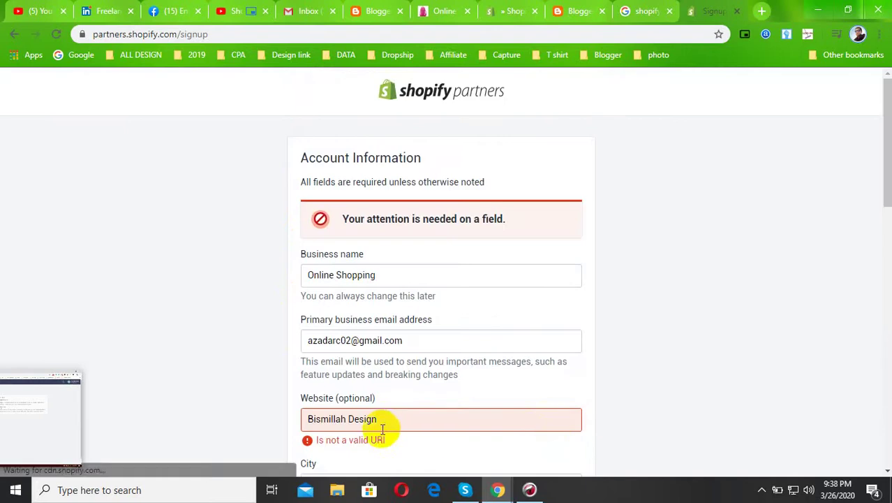
{"action": "scroll", "coordinate": [307, 413], "scroll_direction": "down", "scroll_amount": 2}
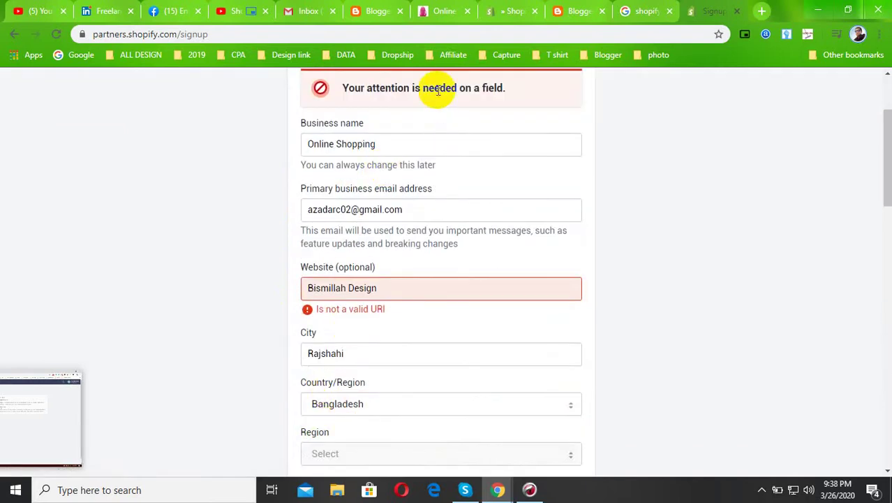
{"action": "left_click", "coordinate": [406, 294]}
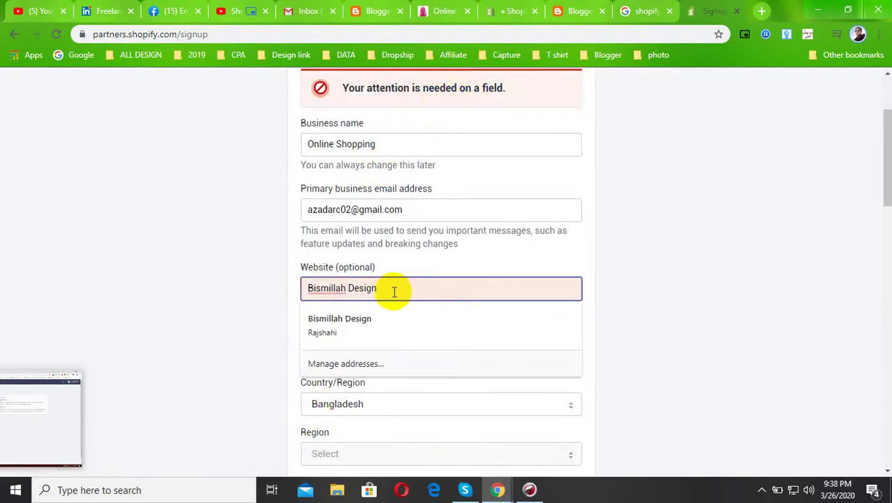
{"action": "left_click_drag", "start_coordinate": [394, 292], "coordinate": [227, 290]}
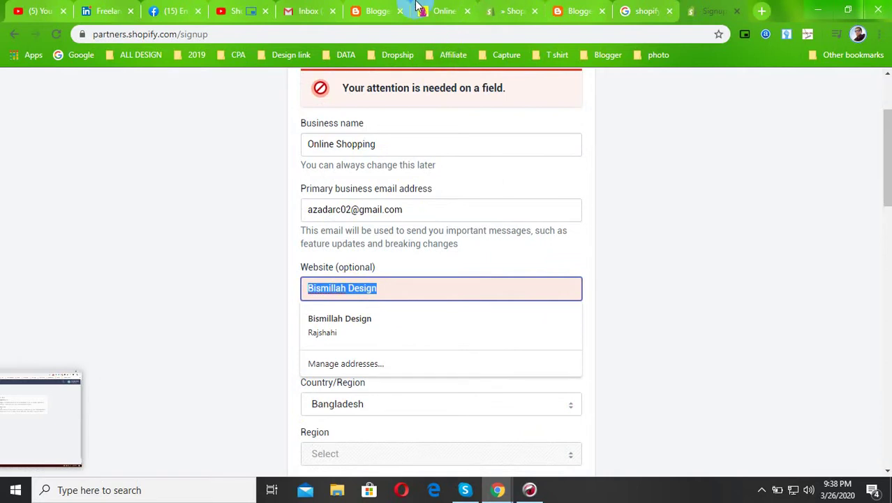
{"action": "left_click", "coordinate": [296, 8]}
{"action": "left_click", "coordinate": [360, 12]}
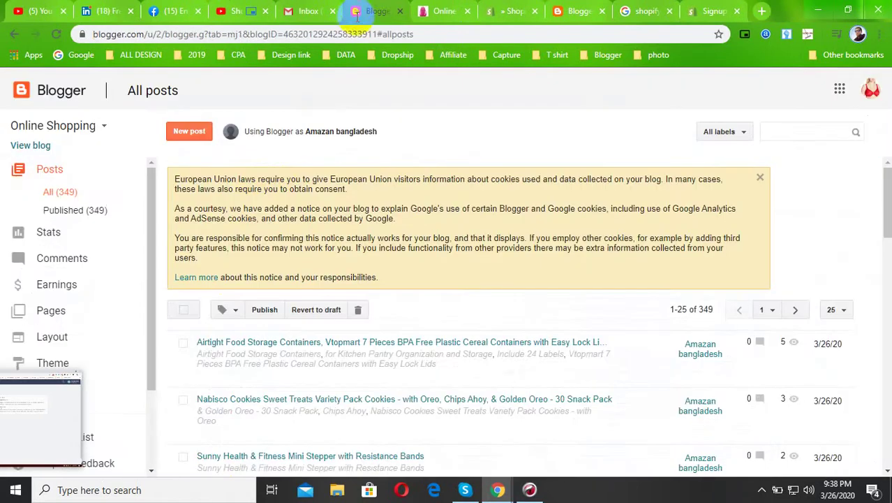
{"action": "left_click", "coordinate": [31, 147]}
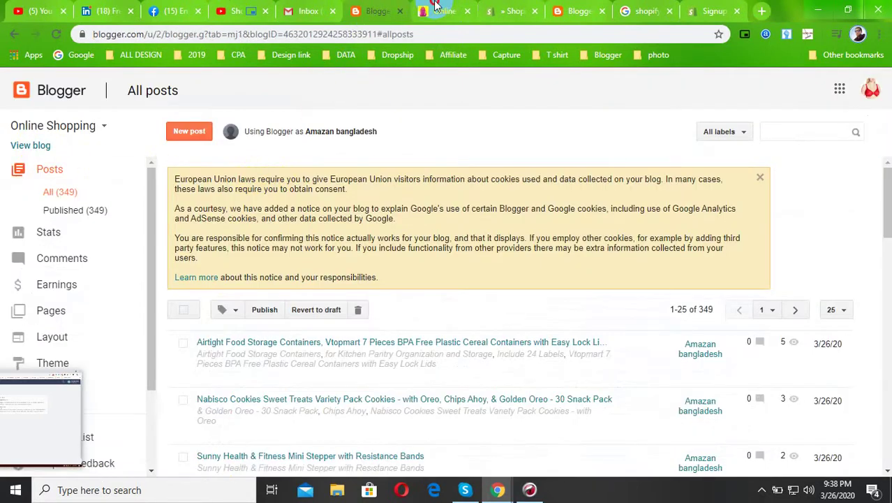
{"action": "left_click", "coordinate": [569, 11]}
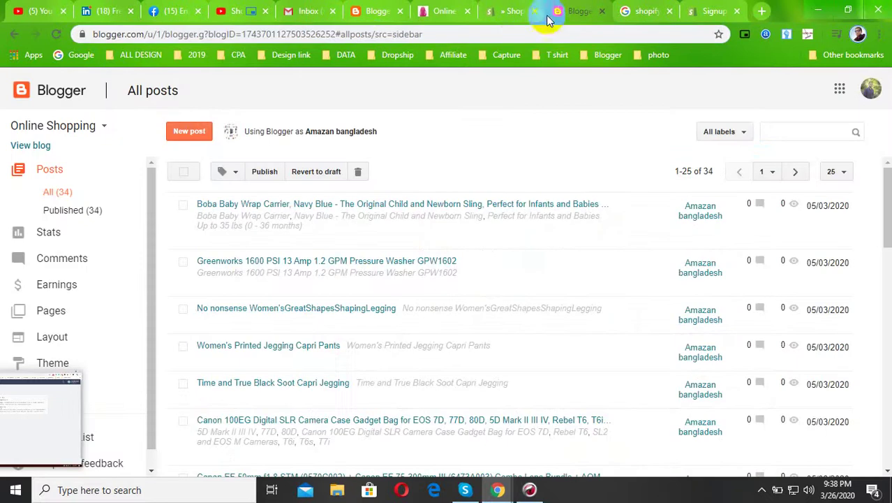
{"action": "left_click", "coordinate": [709, 11]}
{"action": "type", "text": "https://onlineshopping-net.blogspot.com/"}
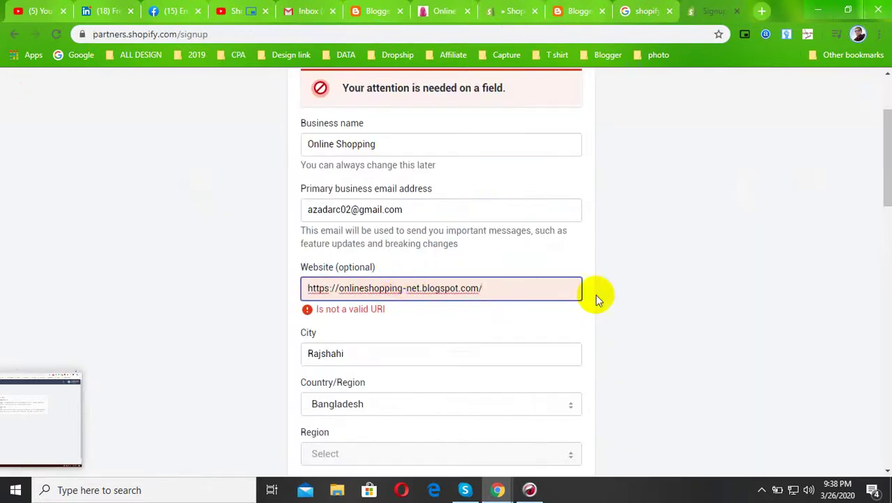
Step: Agree to the Partner Program Agreement and submit the sign-up form to view the dashboard
{"action": "scroll", "coordinate": [440, 338], "scroll_direction": "down", "scroll_amount": 6}
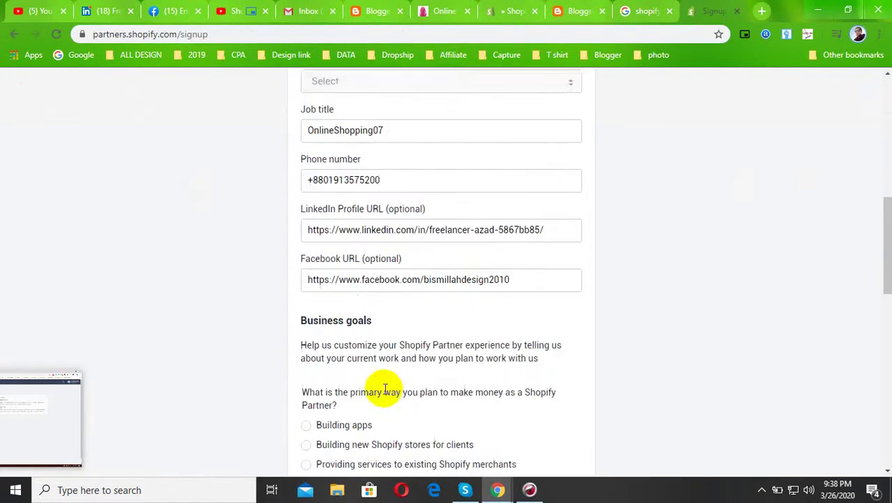
{"action": "scroll", "coordinate": [385, 389], "scroll_direction": "down", "scroll_amount": 10}
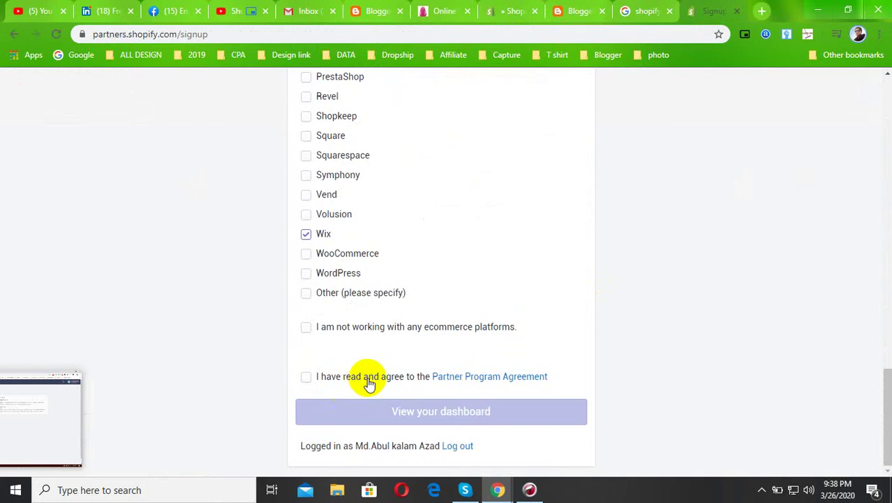
{"action": "left_click", "coordinate": [307, 377]}
{"action": "left_click", "coordinate": [424, 415]}
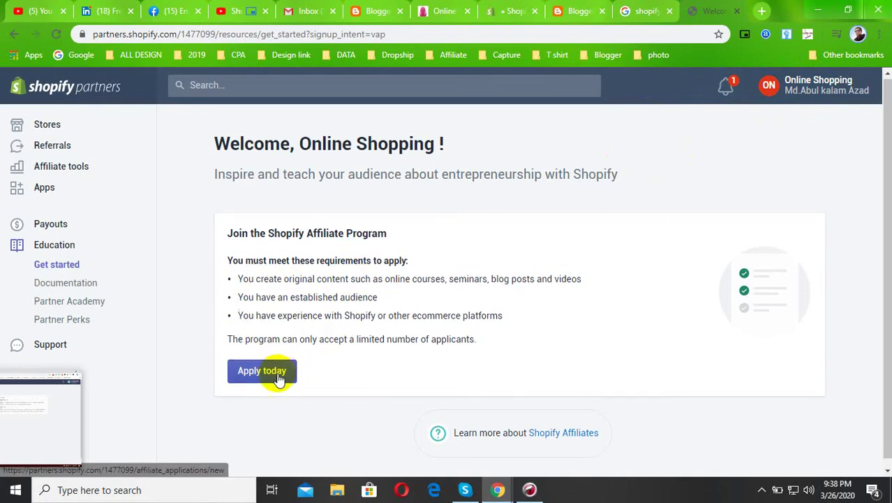
Step: Start the Shopify Affiliate Program application and look through its form down to the terms and conditions
{"action": "scroll", "coordinate": [274, 371], "scroll_direction": "down", "scroll_amount": 1}
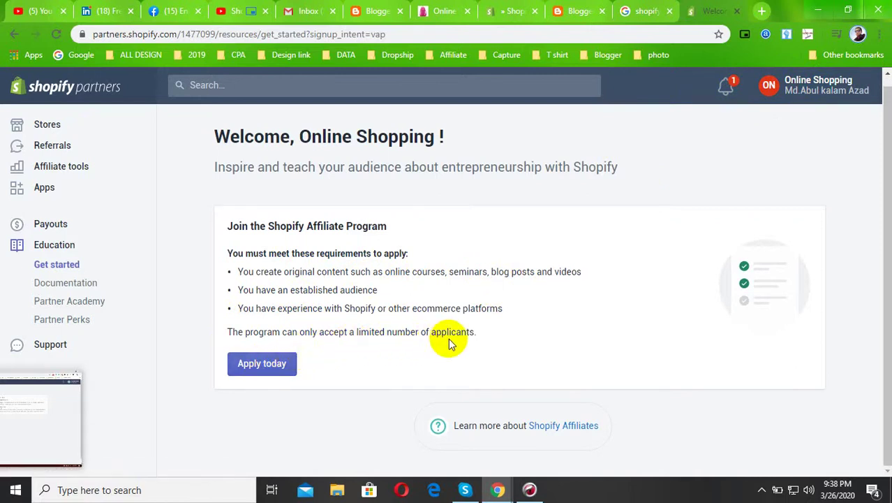
{"action": "left_click", "coordinate": [263, 369]}
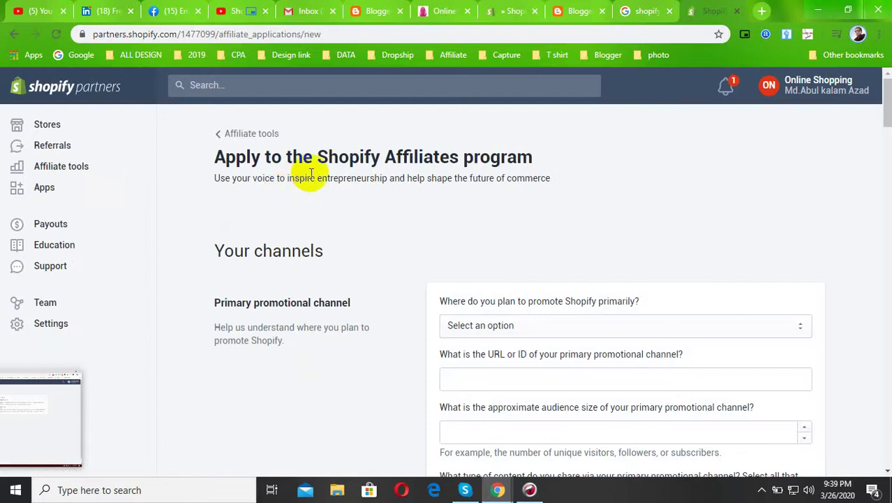
{"action": "scroll", "coordinate": [465, 175], "scroll_direction": "down", "scroll_amount": 5}
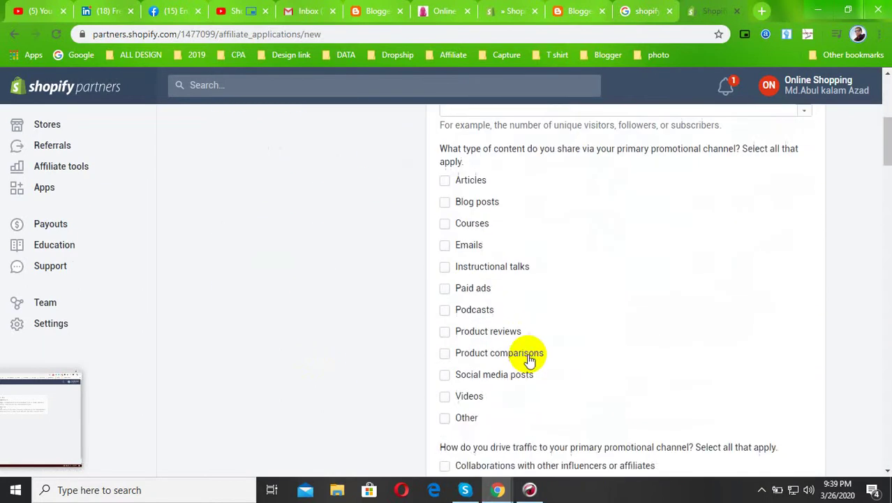
{"action": "scroll", "coordinate": [529, 359], "scroll_direction": "down", "scroll_amount": 18}
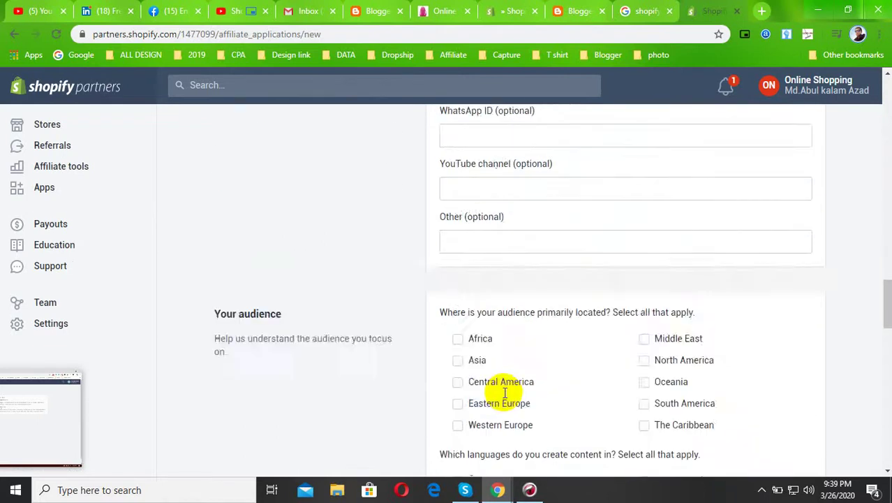
{"action": "scroll", "coordinate": [505, 391], "scroll_direction": "down", "scroll_amount": 11}
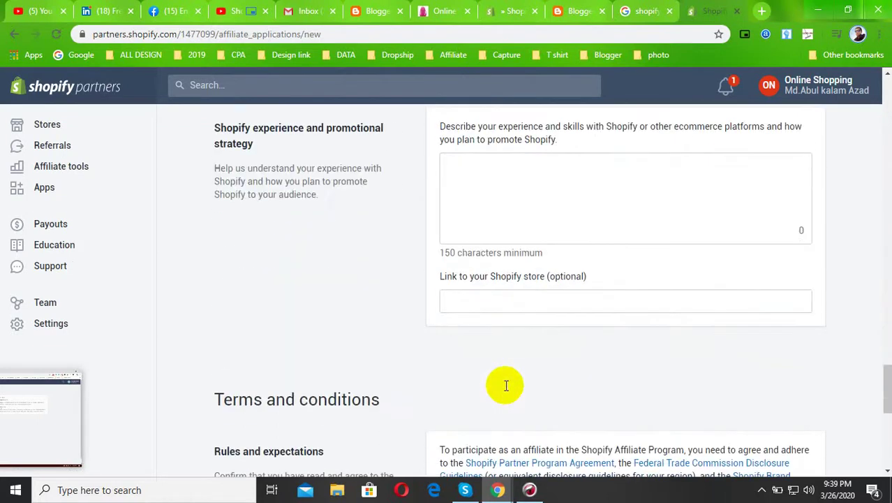
{"action": "scroll", "coordinate": [506, 386], "scroll_direction": "down", "scroll_amount": 8}
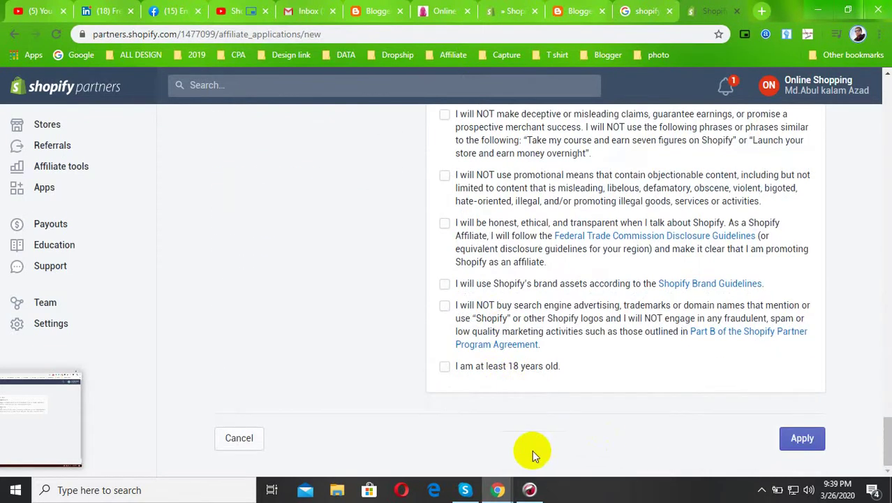
{"action": "left_click", "coordinate": [762, 490]}
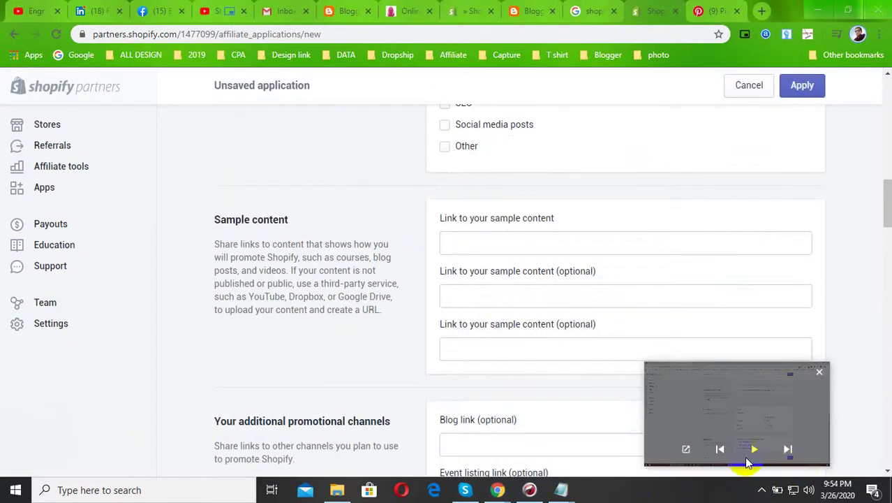
Step: Review the filled-in affiliate application from the primary promotional channel through to the rules and expectations
{"action": "scroll", "coordinate": [476, 271], "scroll_direction": "up", "scroll_amount": 3}
{"action": "scroll", "coordinate": [476, 271], "scroll_direction": "up", "scroll_amount": 9}
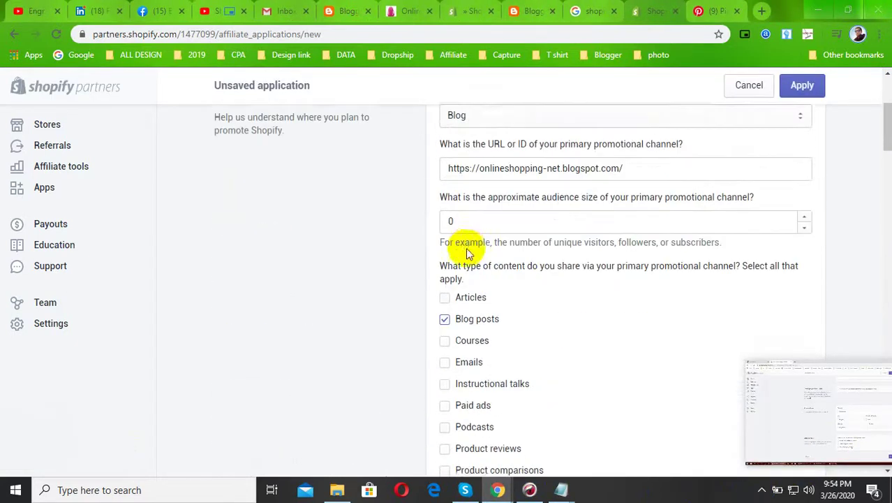
{"action": "scroll", "coordinate": [419, 244], "scroll_direction": "up", "scroll_amount": 2}
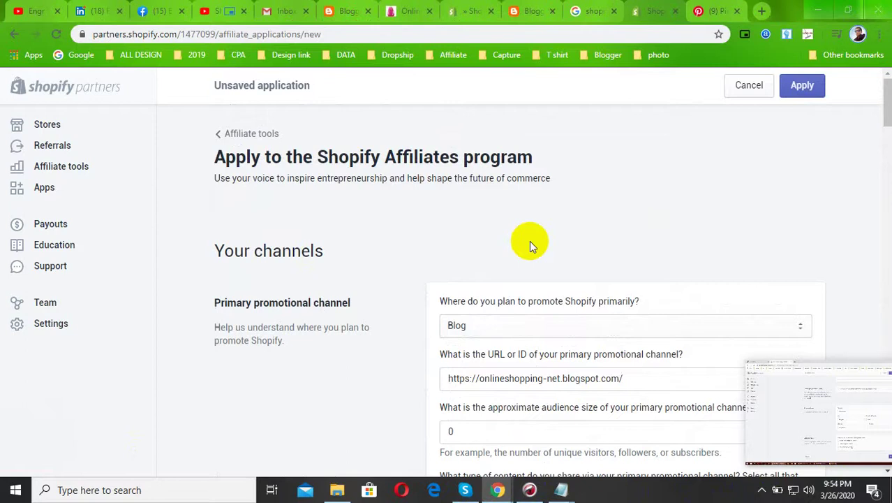
{"action": "scroll", "coordinate": [453, 174], "scroll_direction": "down", "scroll_amount": 5}
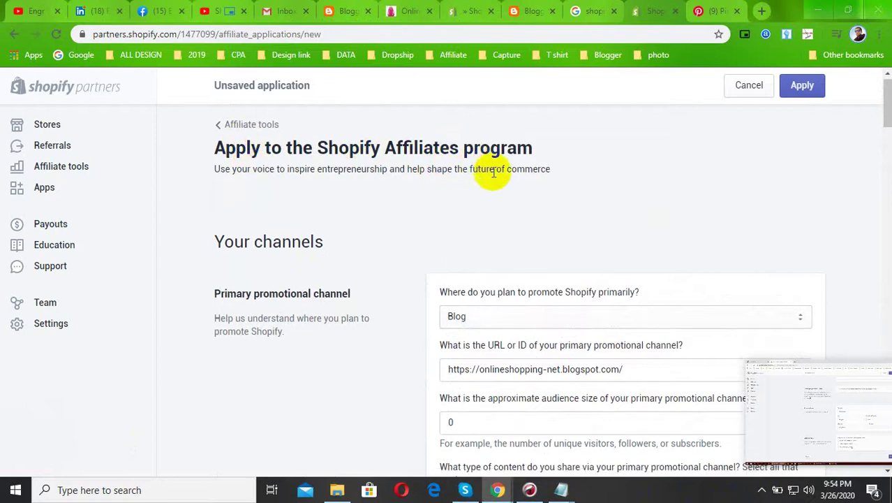
{"action": "scroll", "coordinate": [501, 349], "scroll_direction": "down", "scroll_amount": 8}
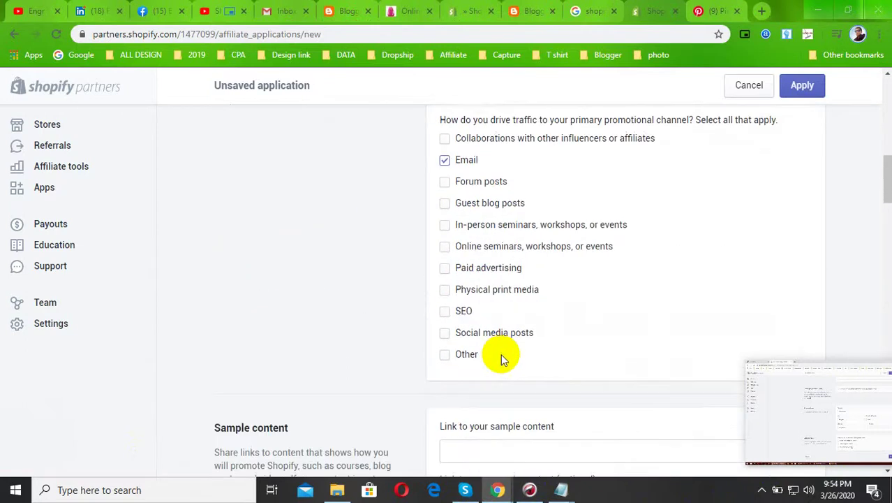
{"action": "scroll", "coordinate": [489, 251], "scroll_direction": "down", "scroll_amount": 2}
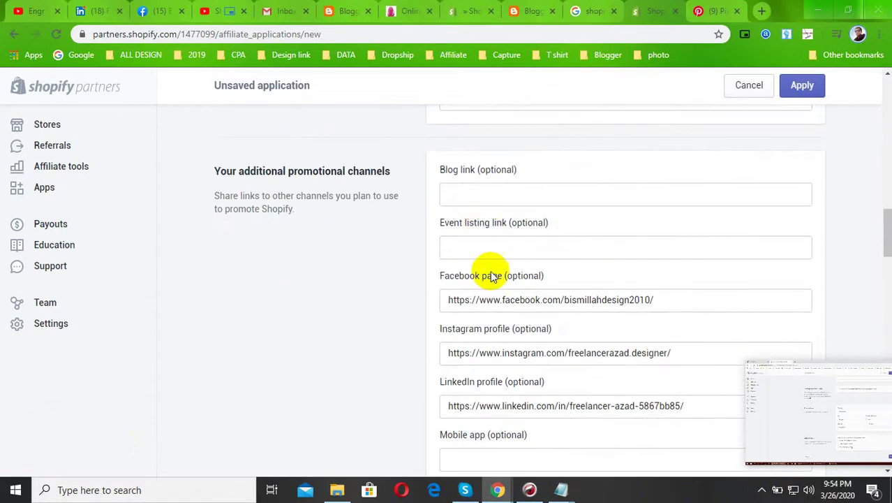
{"action": "scroll", "coordinate": [484, 244], "scroll_direction": "down", "scroll_amount": 12}
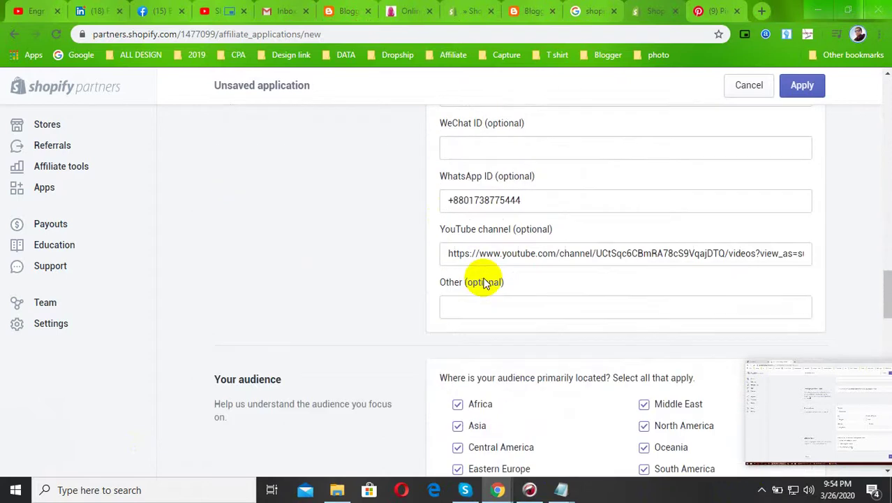
{"action": "scroll", "coordinate": [483, 283], "scroll_direction": "down", "scroll_amount": 10}
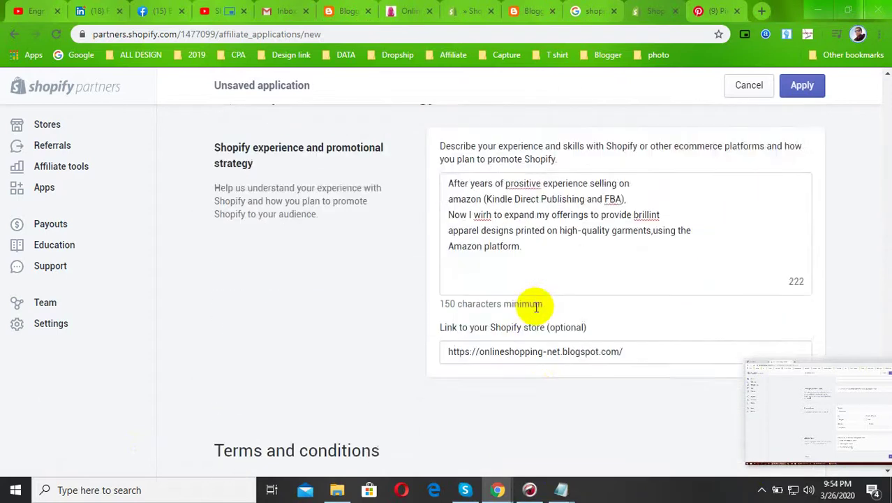
{"action": "scroll", "coordinate": [559, 168], "scroll_direction": "down", "scroll_amount": 5}
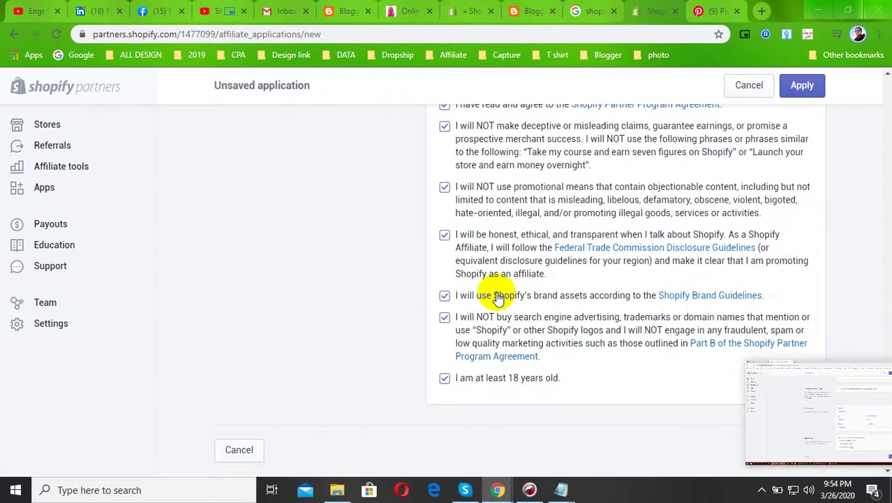
Step: Try to submit the affiliate application and check the requirements of its Sample content section
{"action": "left_click", "coordinate": [789, 85]}
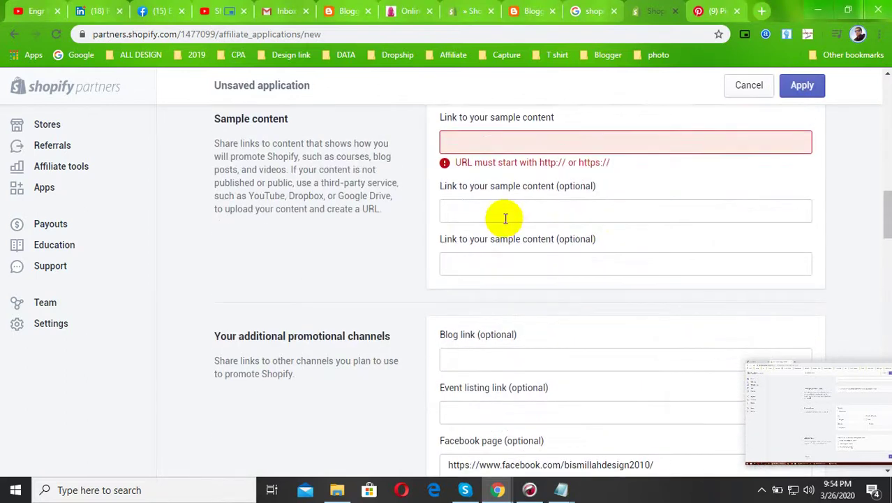
{"action": "scroll", "coordinate": [506, 215], "scroll_direction": "up", "scroll_amount": 1}
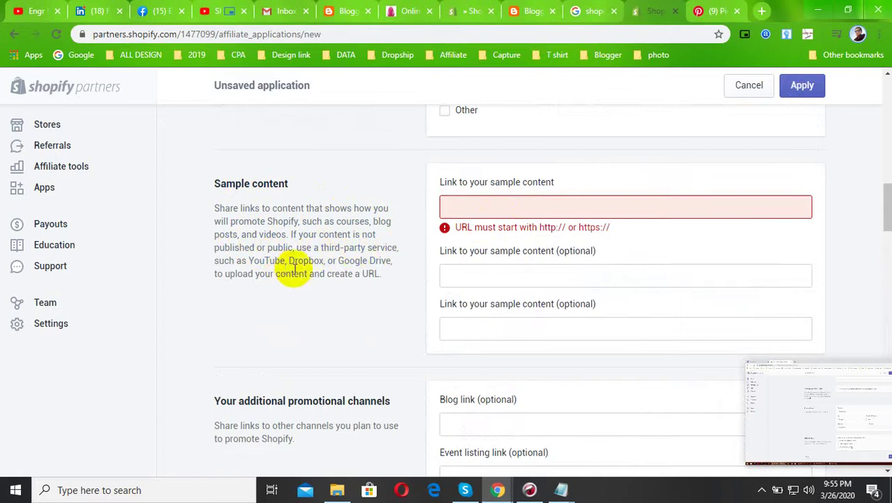
{"action": "mouse_move", "coordinate": [883, 463]}
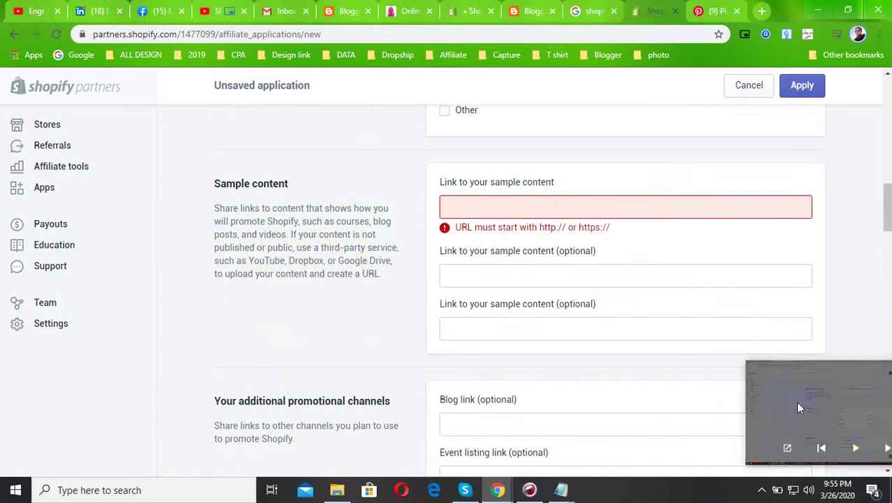
{"action": "left_click", "coordinate": [764, 490]}
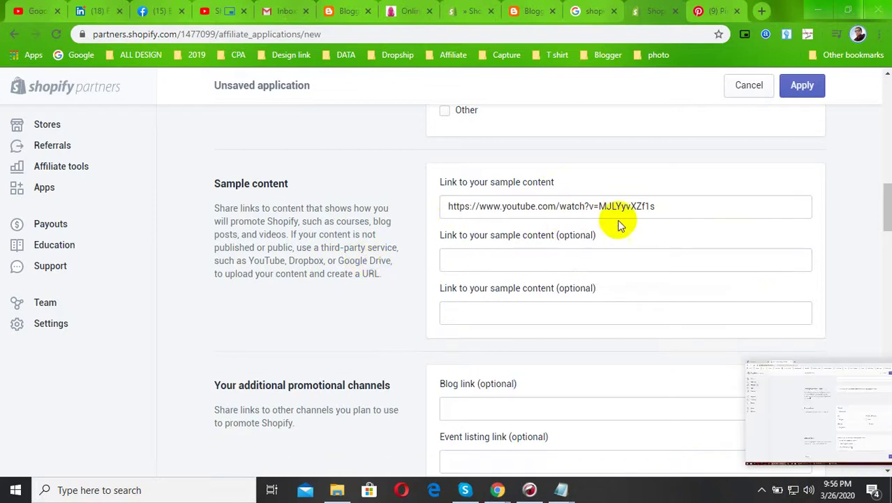
Step: Check the application's sample content, promotional channels and audience entries, and submit it to the Shopify Affiliates program
{"action": "scroll", "coordinate": [544, 260], "scroll_direction": "up", "scroll_amount": 1}
{"action": "scroll", "coordinate": [544, 261], "scroll_direction": "up", "scroll_amount": 10}
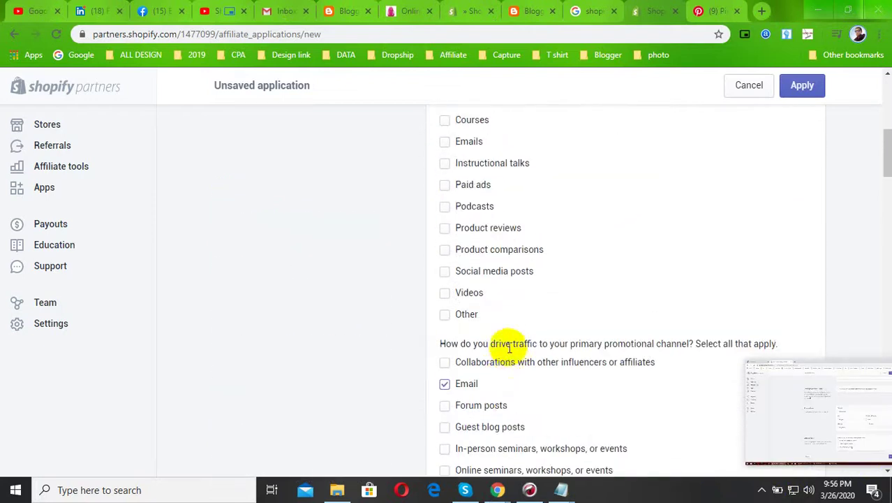
{"action": "scroll", "coordinate": [503, 349], "scroll_direction": "up", "scroll_amount": 2}
{"action": "scroll", "coordinate": [544, 363], "scroll_direction": "down", "scroll_amount": 12}
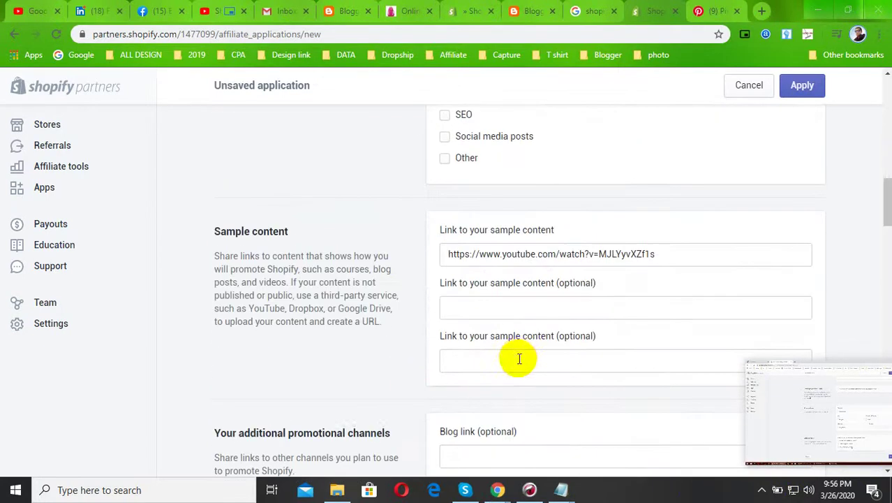
{"action": "scroll", "coordinate": [542, 239], "scroll_direction": "down", "scroll_amount": 5}
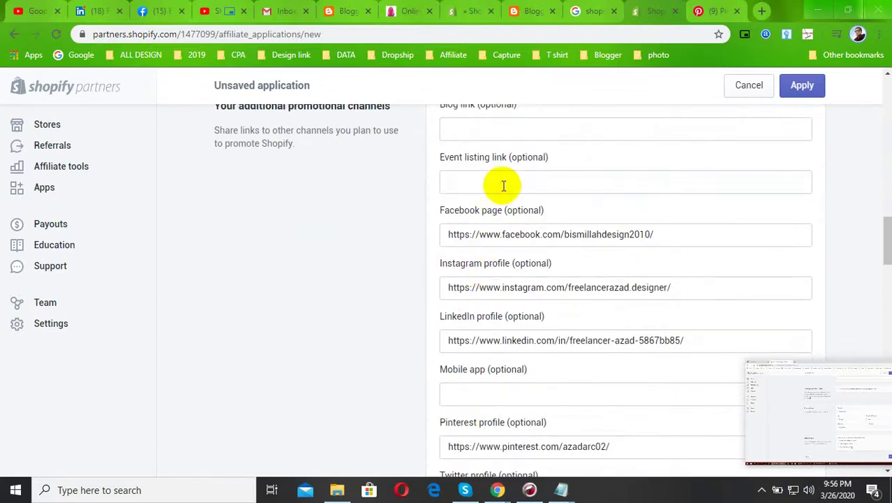
{"action": "scroll", "coordinate": [495, 275], "scroll_direction": "down", "scroll_amount": 10}
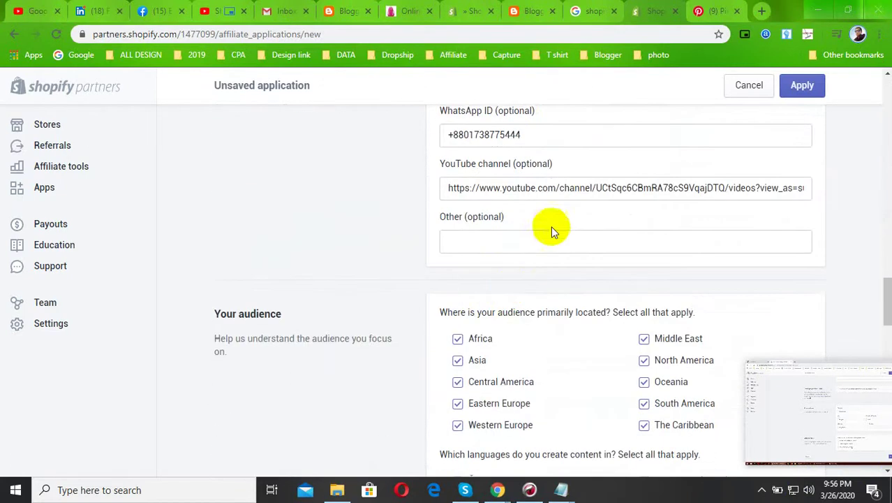
{"action": "scroll", "coordinate": [546, 309], "scroll_direction": "down", "scroll_amount": 3}
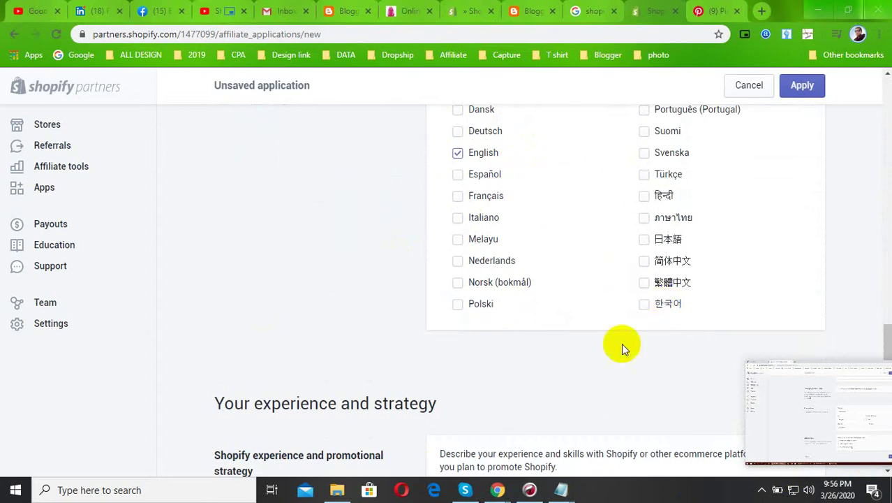
{"action": "left_click", "coordinate": [800, 85]}
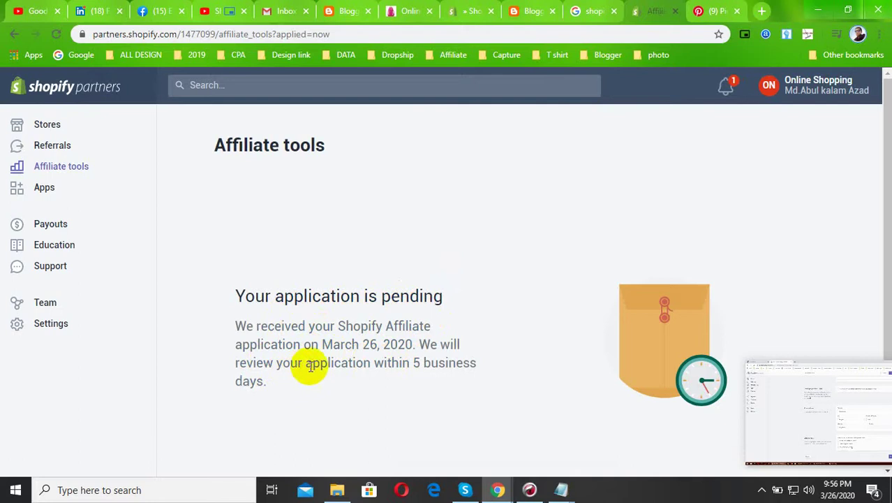
Step: Check the affiliate application's status page and start adding a new store from the Stores section
{"action": "scroll", "coordinate": [428, 367], "scroll_direction": "down", "scroll_amount": 2}
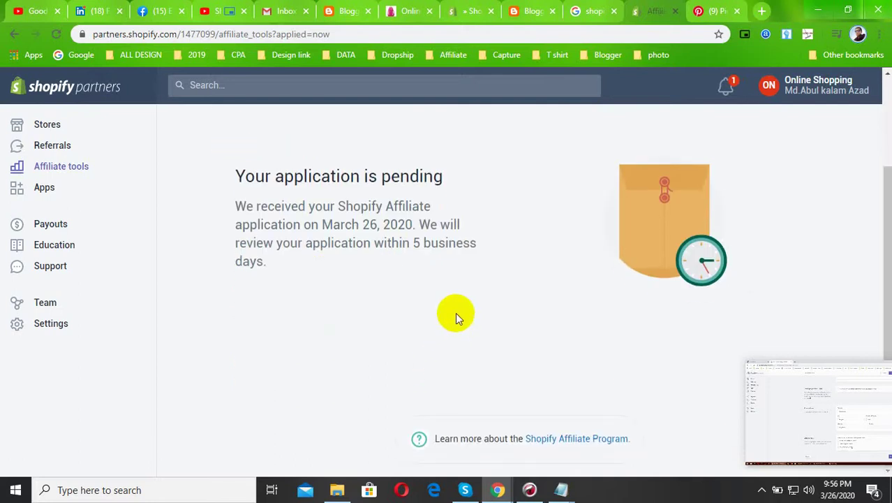
{"action": "scroll", "coordinate": [396, 379], "scroll_direction": "up", "scroll_amount": 2}
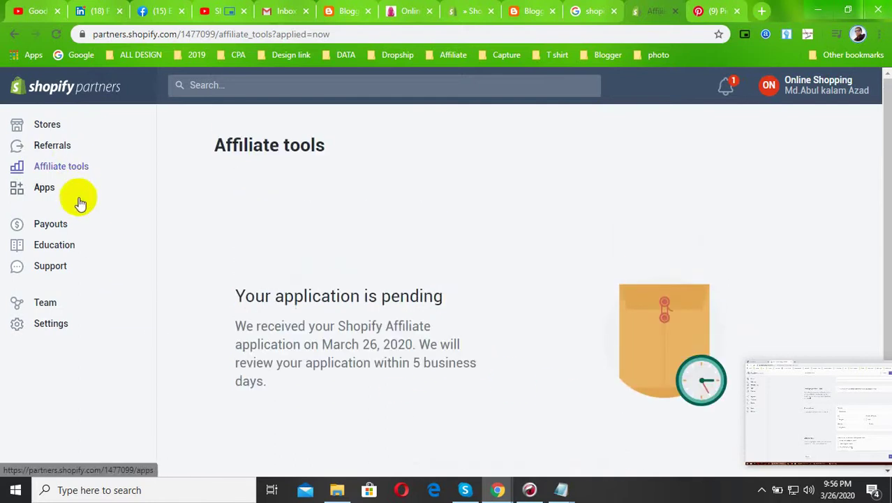
{"action": "left_click", "coordinate": [55, 131]}
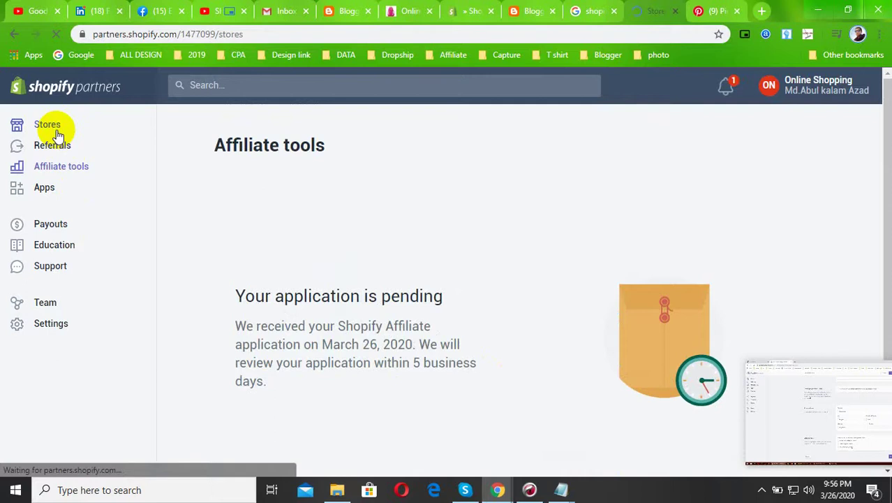
{"action": "scroll", "coordinate": [351, 322], "scroll_direction": "down", "scroll_amount": 2}
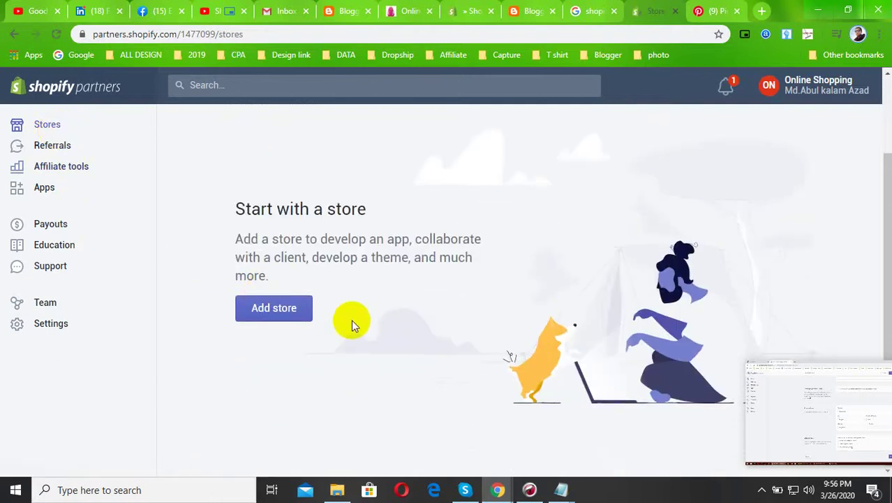
{"action": "left_click", "coordinate": [295, 308]}
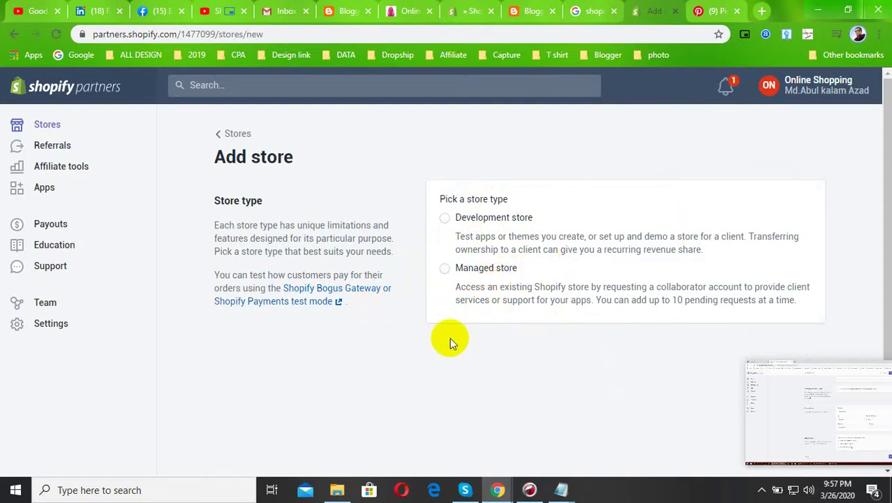
Step: Review the filled-in development store form from the developer preview section back up to the error list and store type
{"action": "left_click", "coordinate": [761, 490]}
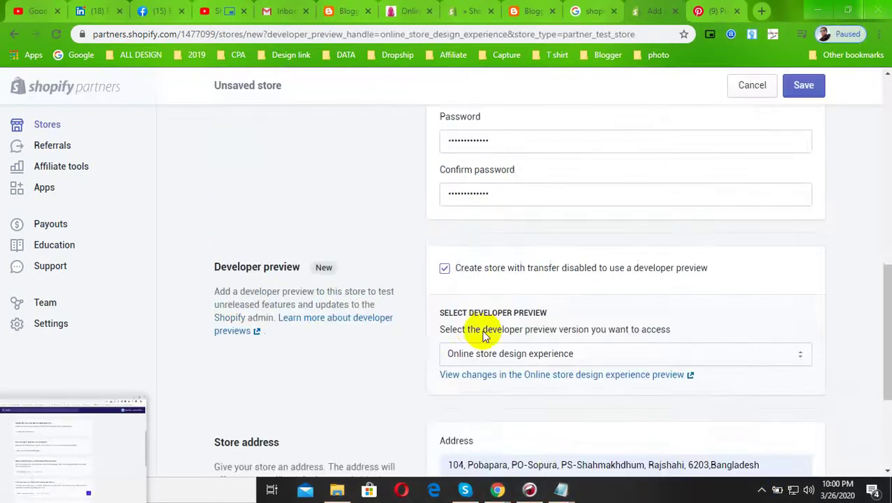
{"action": "scroll", "coordinate": [153, 203], "scroll_direction": "up", "scroll_amount": 2}
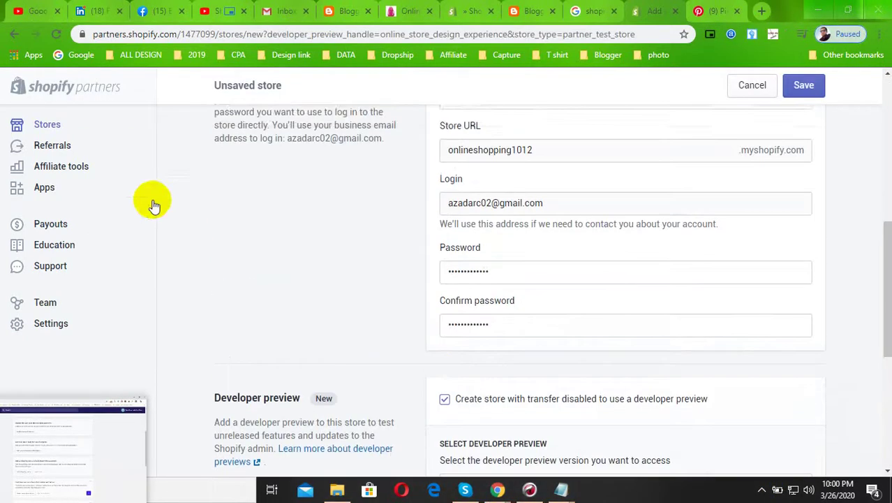
{"action": "scroll", "coordinate": [69, 136], "scroll_direction": "up", "scroll_amount": 5}
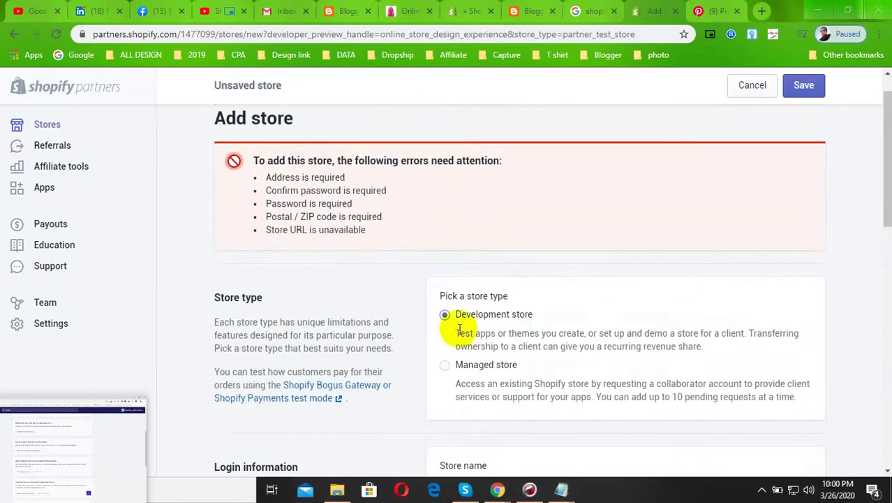